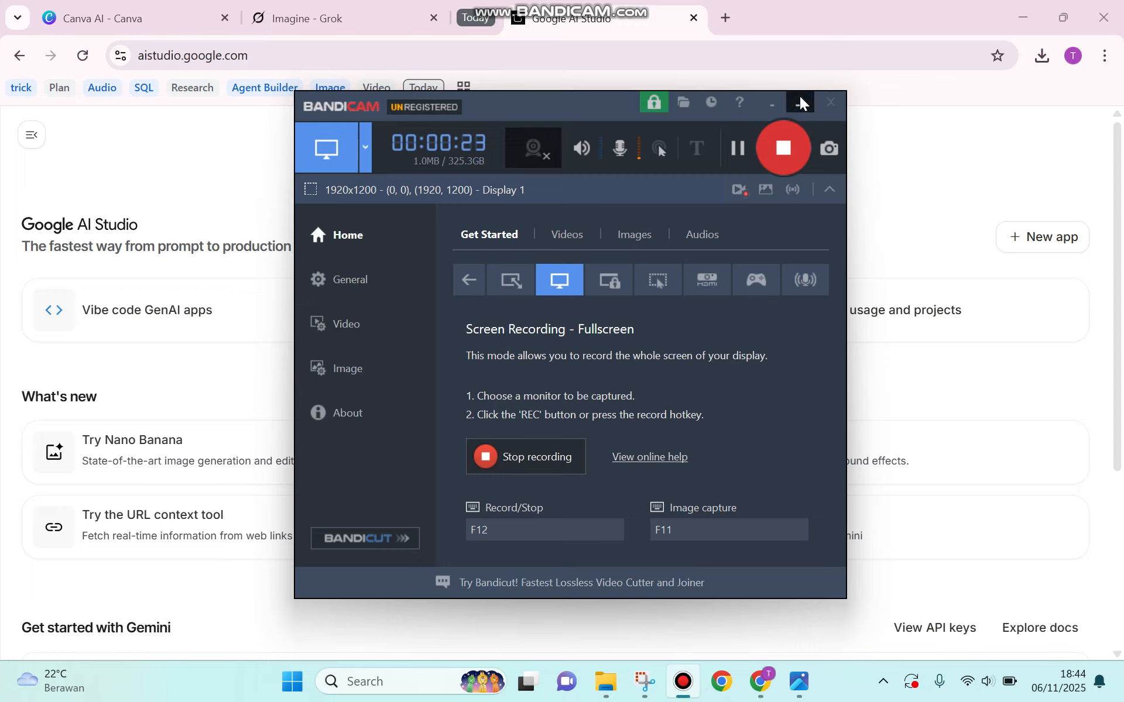
- Start a Nano Banana prompt and attach the image "change the text" from the 6 November 2025 folder
{"action": "left_click", "coordinate": [801, 101]}
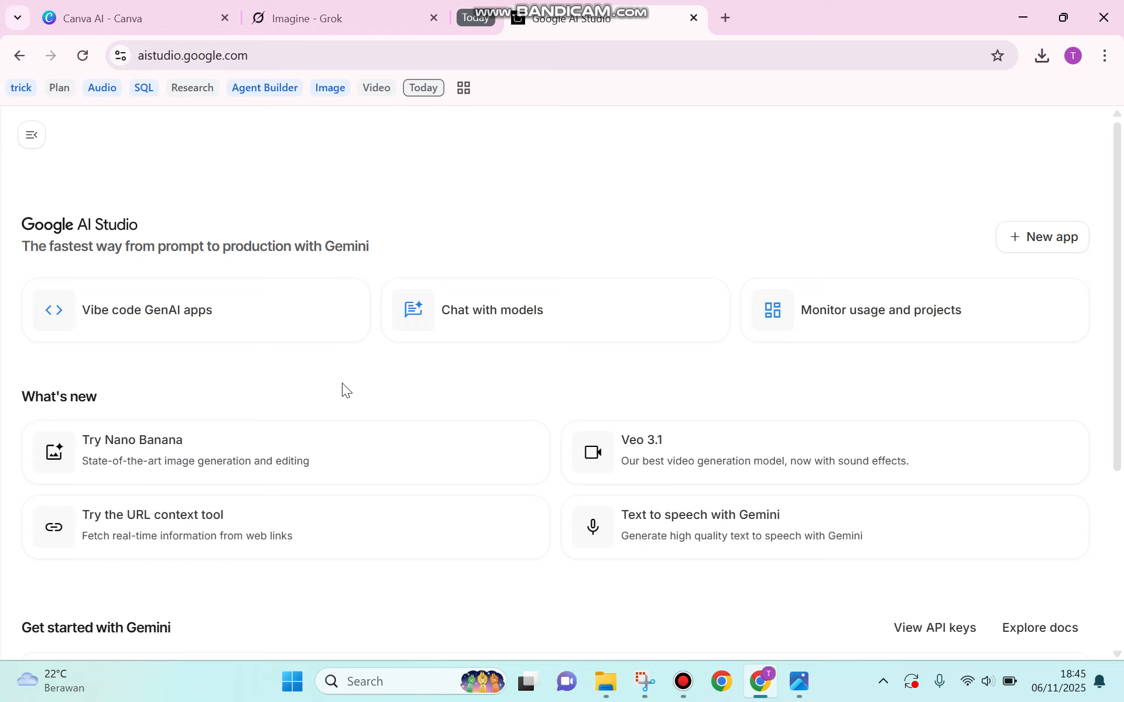
{"action": "left_click", "coordinate": [315, 452]}
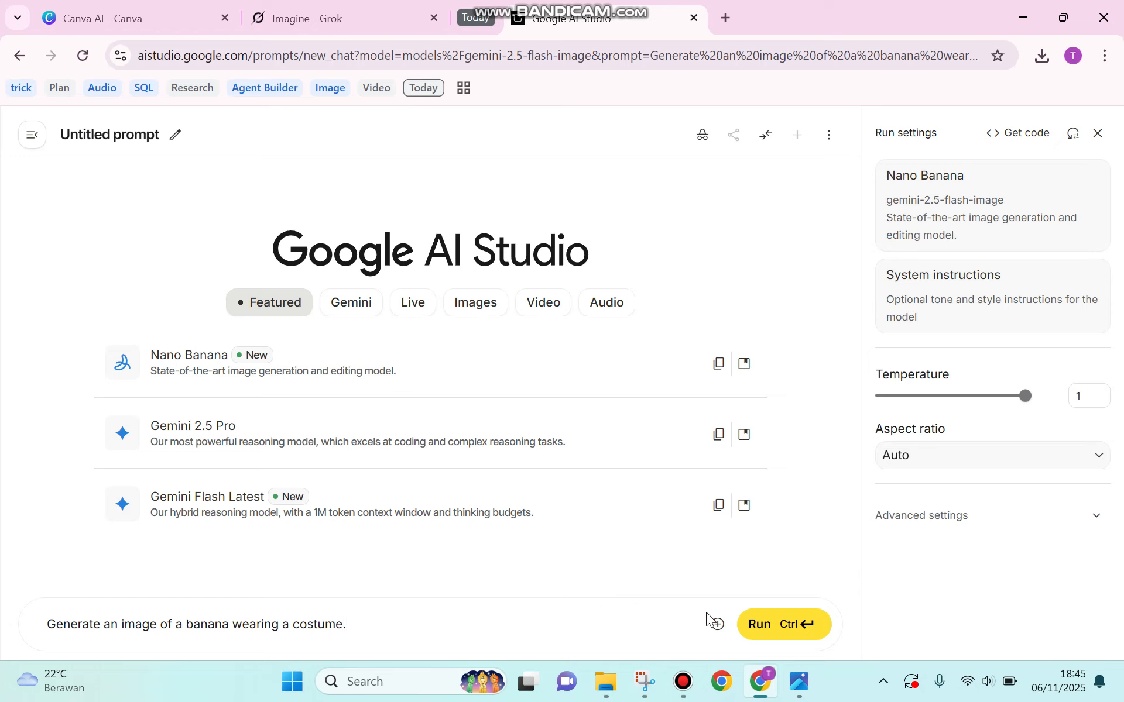
{"action": "left_click", "coordinate": [719, 624]}
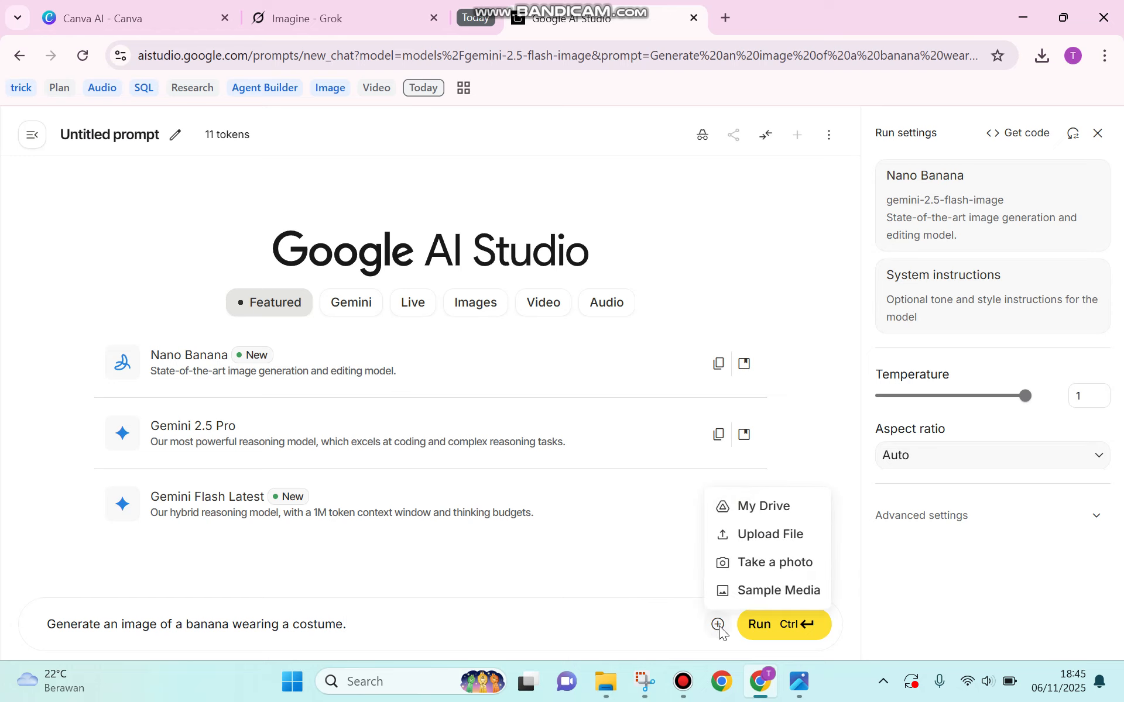
{"action": "left_click", "coordinate": [732, 535]}
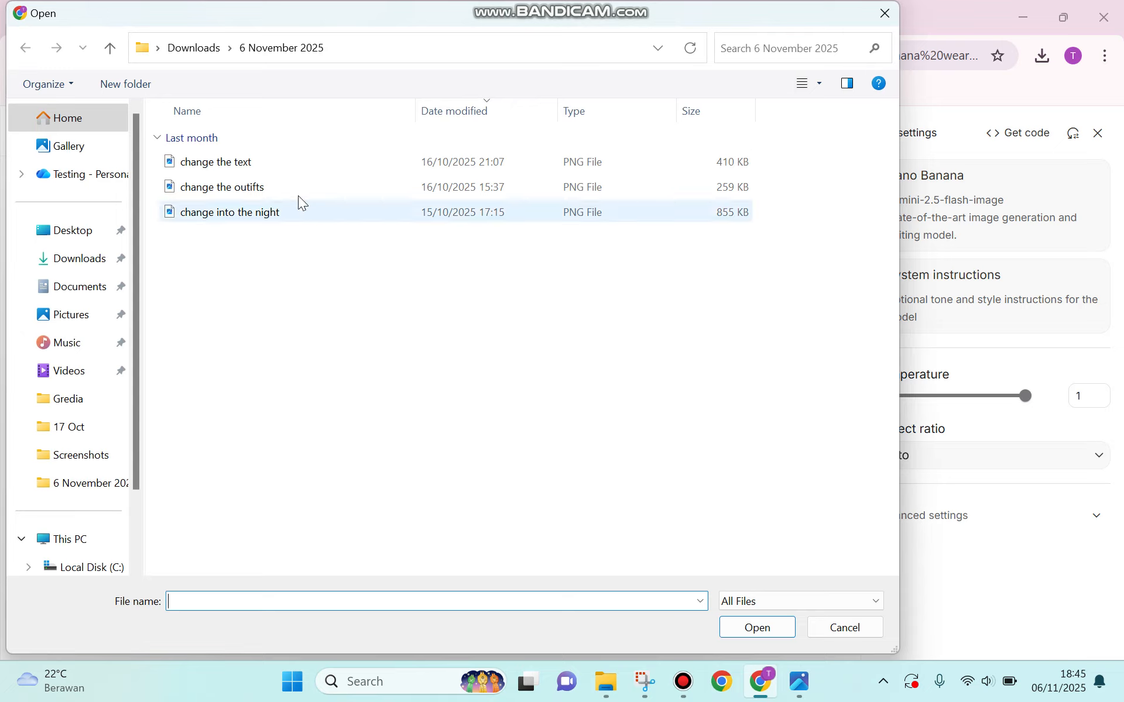
{"action": "left_click", "coordinate": [259, 165]}
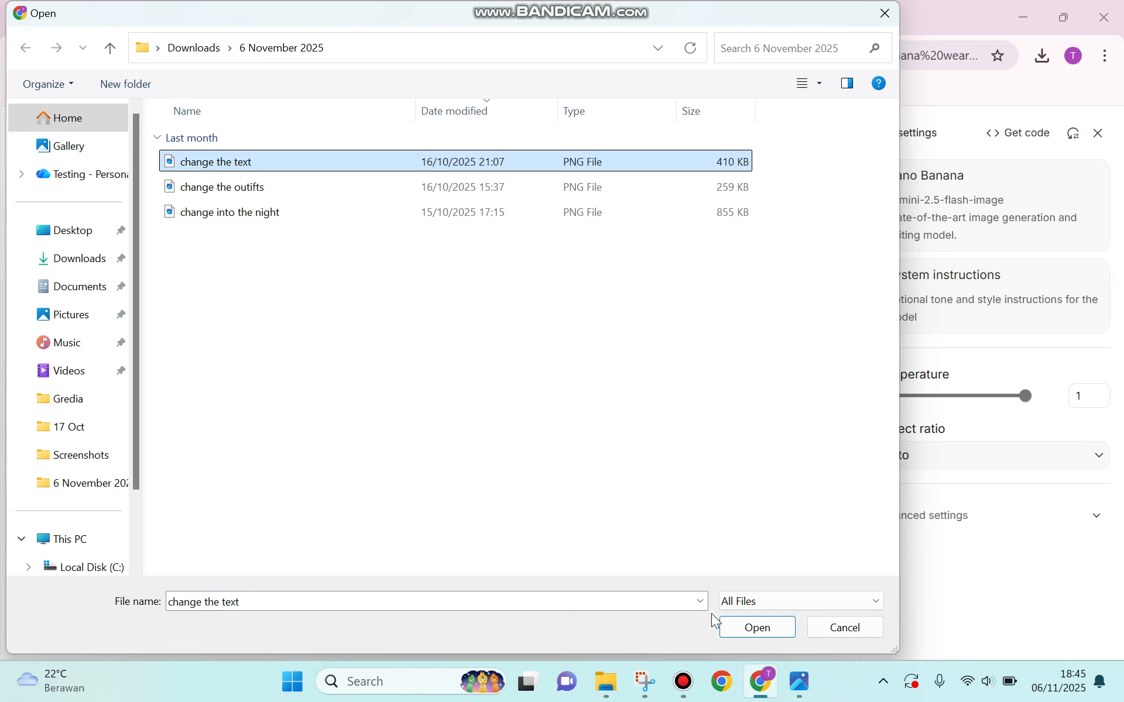
{"action": "left_click", "coordinate": [757, 629]}
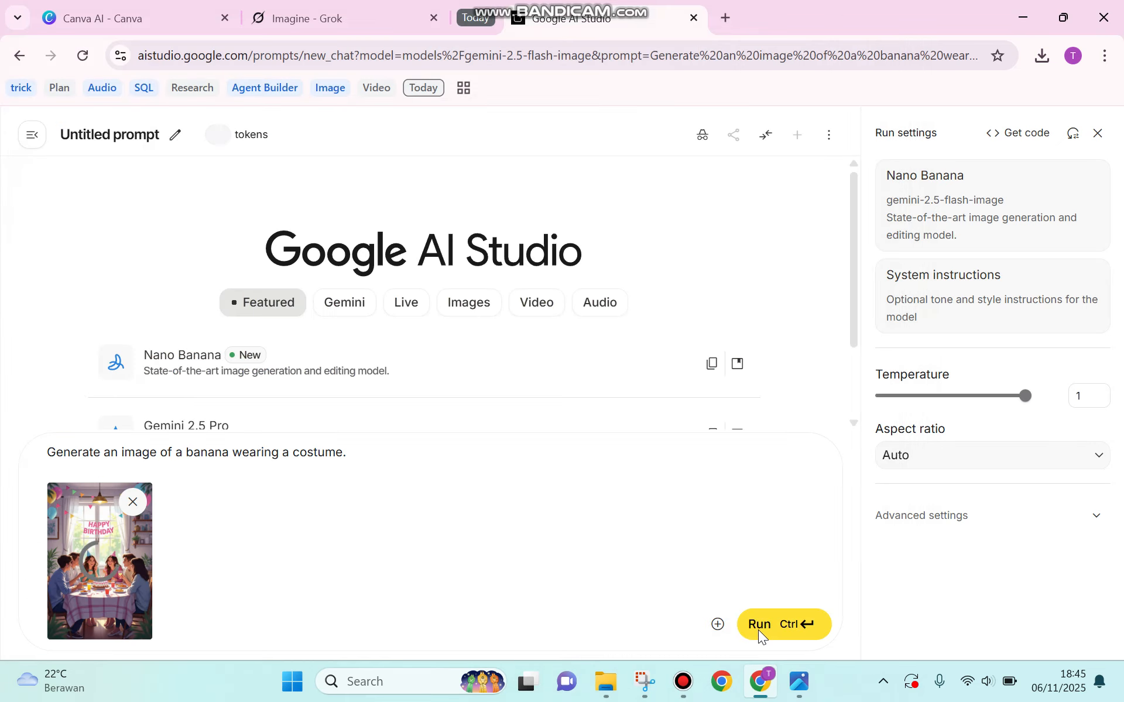
- Clear the pre-filled banana costume text from the prompt
{"action": "left_click", "coordinate": [397, 455]}
{"action": "key", "text": "ctrl+a"}
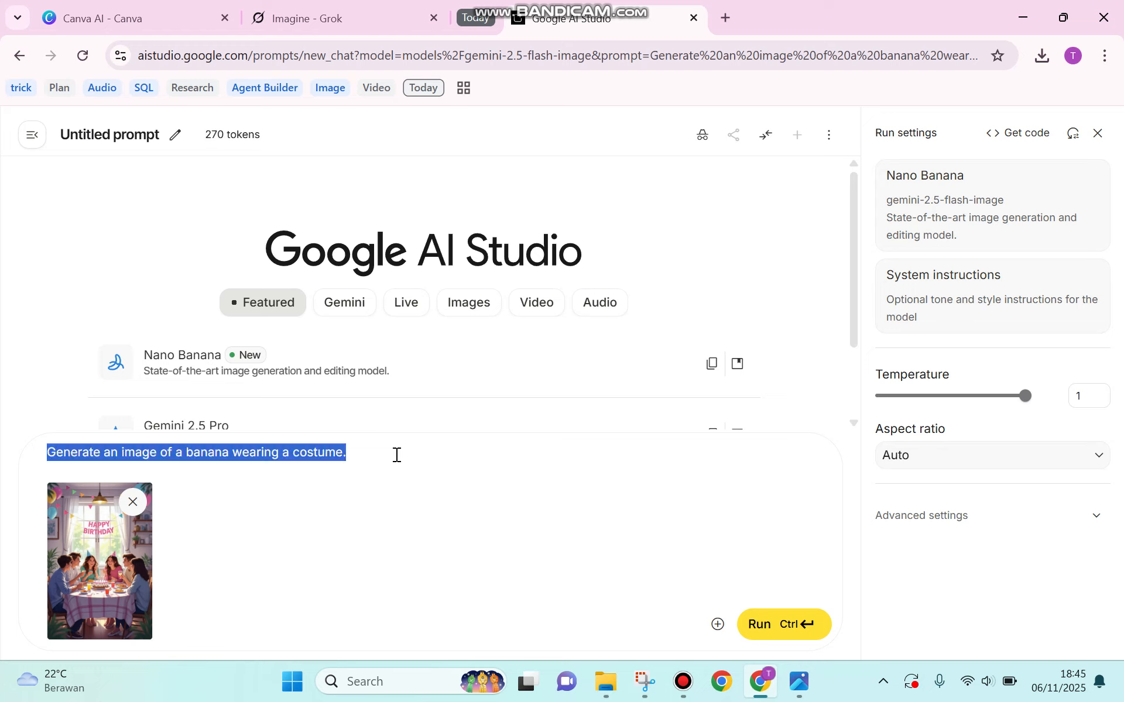
{"action": "key", "text": "BackSpace"}
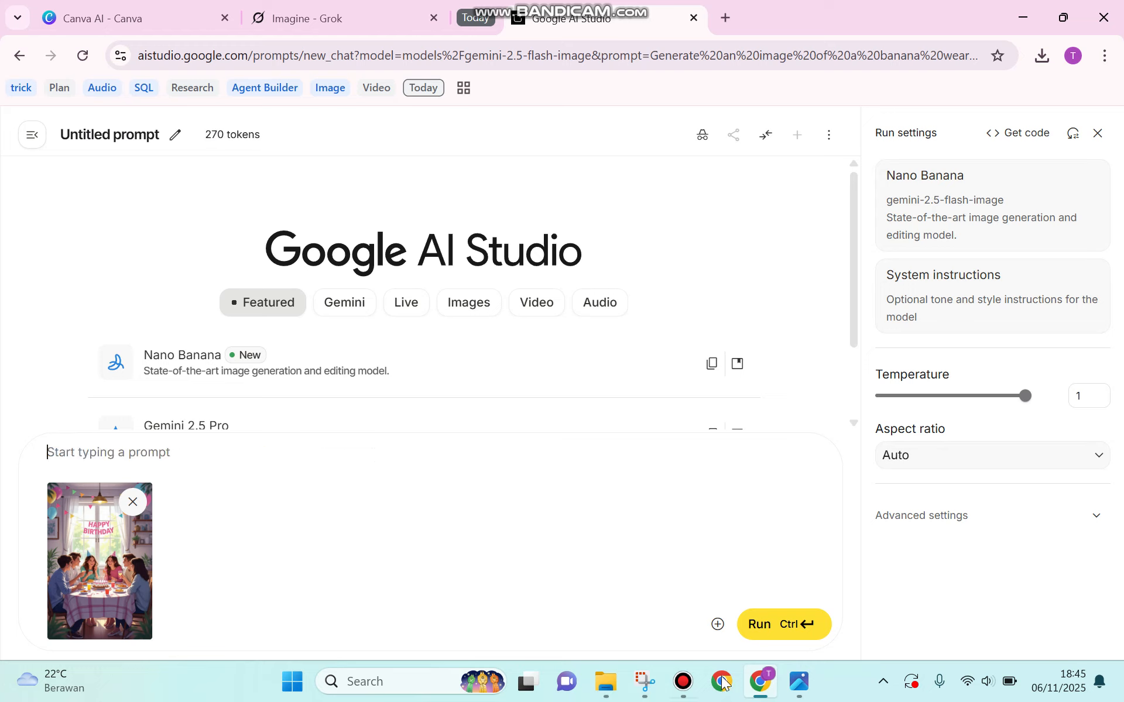
- Look at the original change the text.png in the Photos viewer and return to the AI Studio prompt
{"action": "mouse_move", "coordinate": [802, 681]}
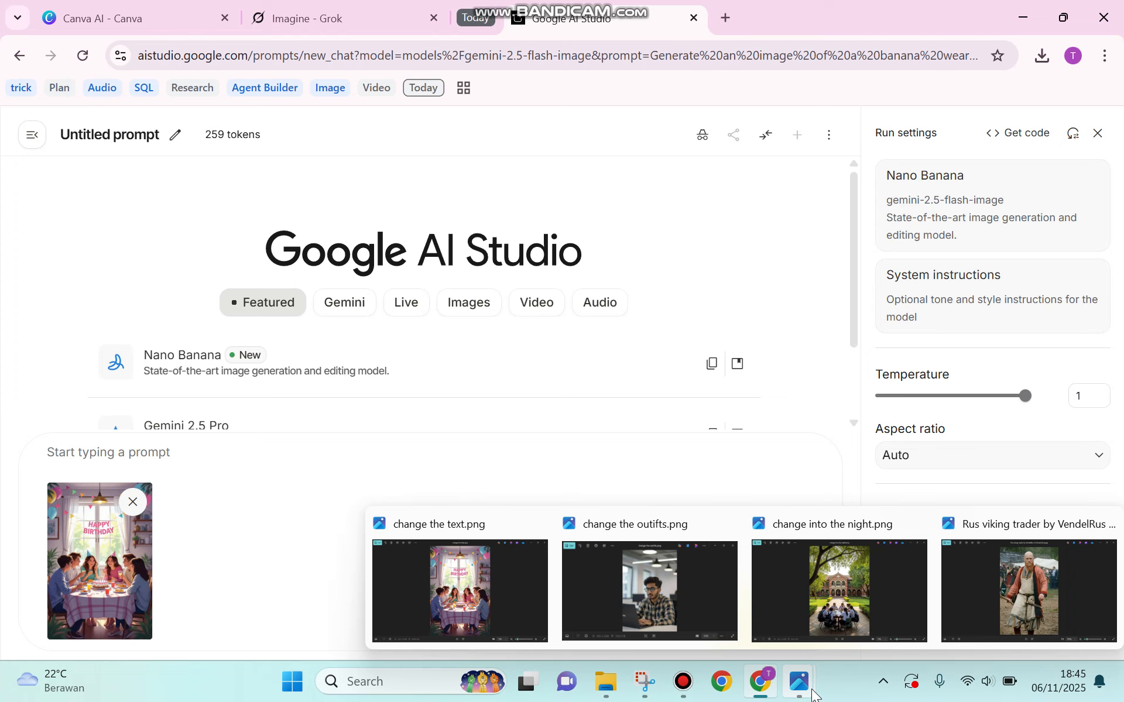
{"action": "left_click", "coordinate": [399, 595]}
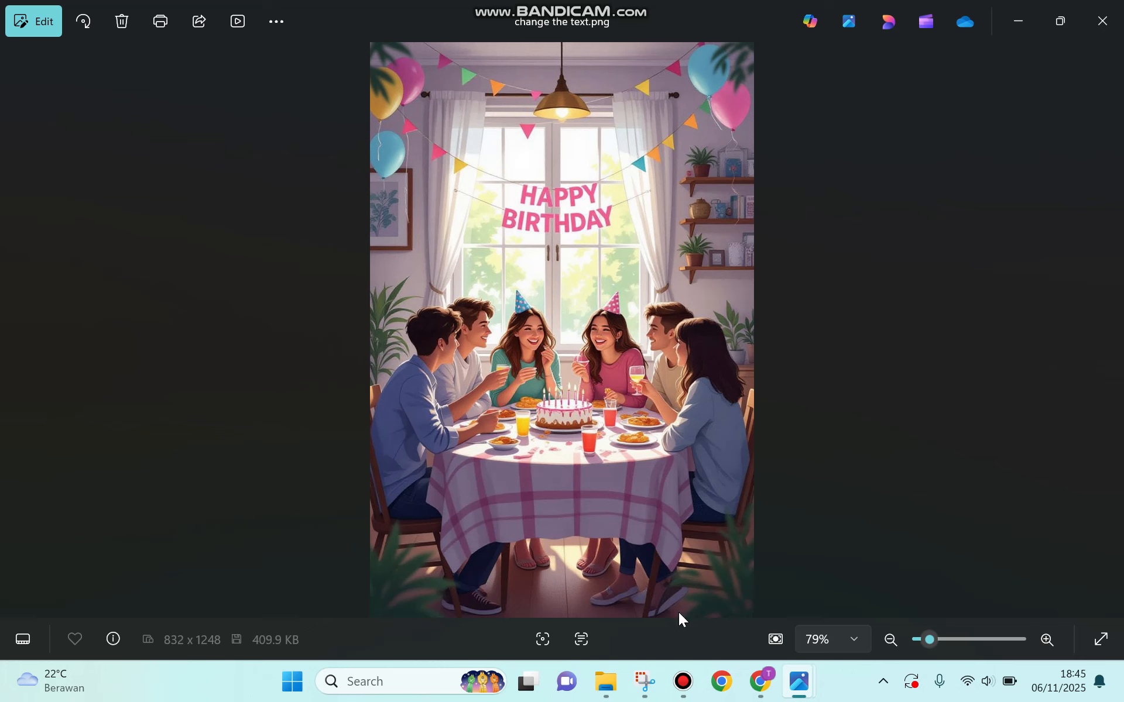
{"action": "left_click", "coordinate": [760, 680]}
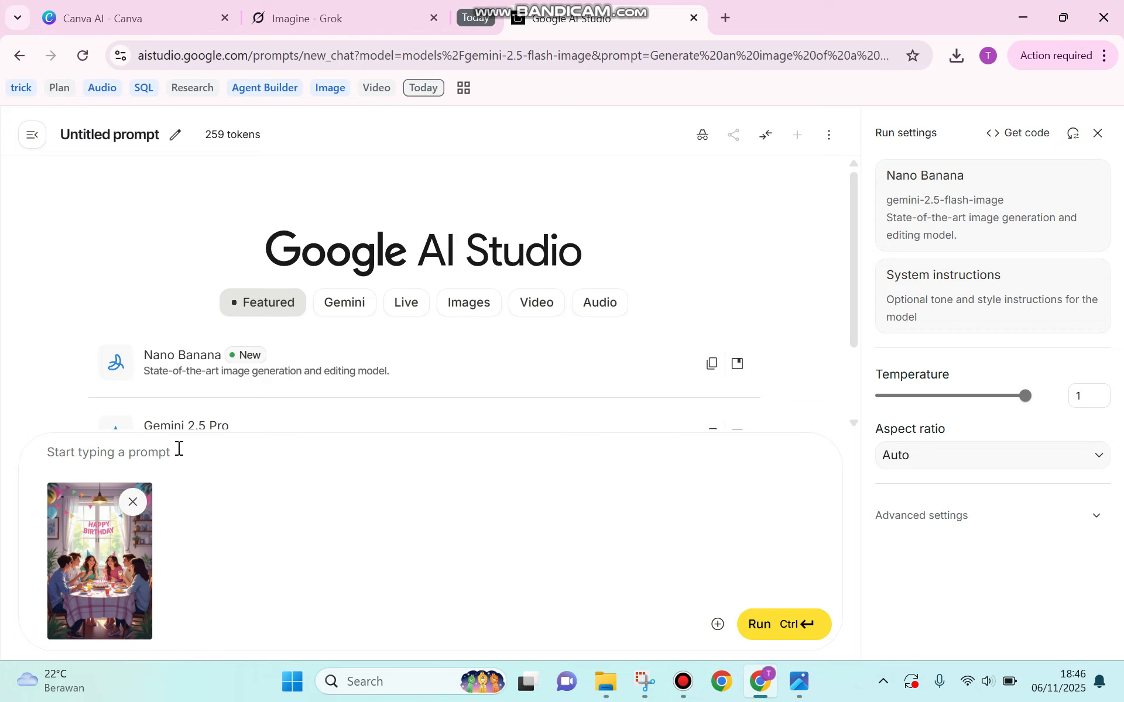
- Run the prompt "Change the text of "Happy Birthday" into "Happy Anniversary". Keep maintaining the original photo." on the attached image
{"action": "type", "text": "Change the "}
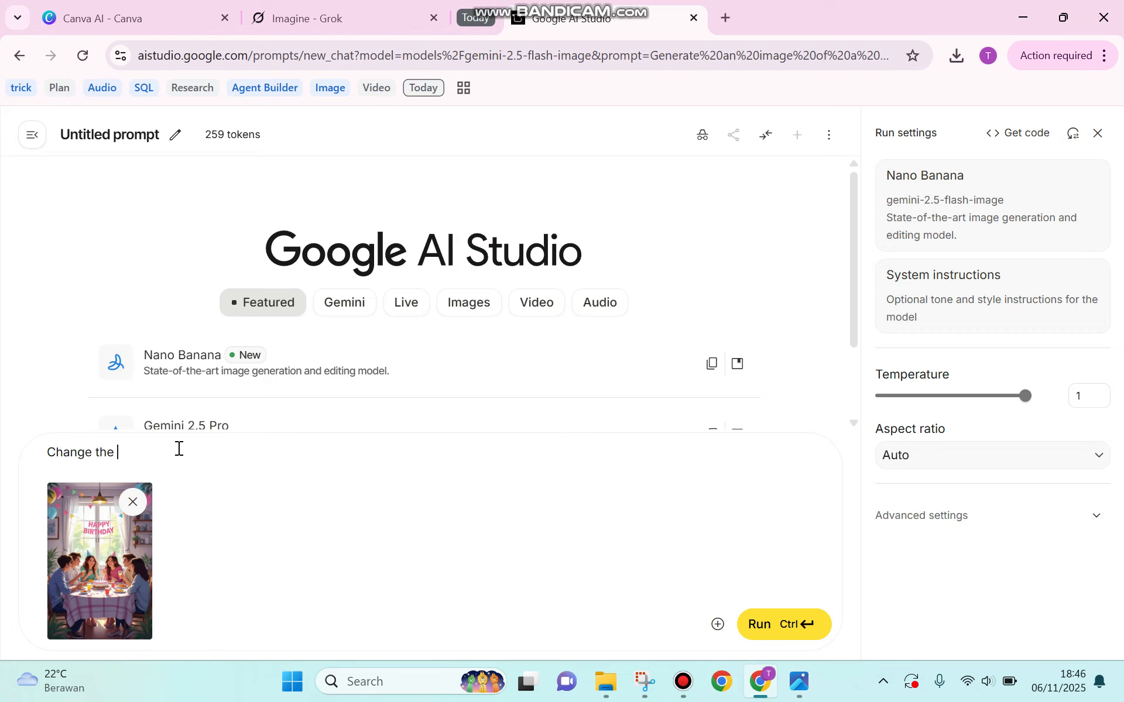
{"action": "type", "text": "text of \"Happy Birt"}
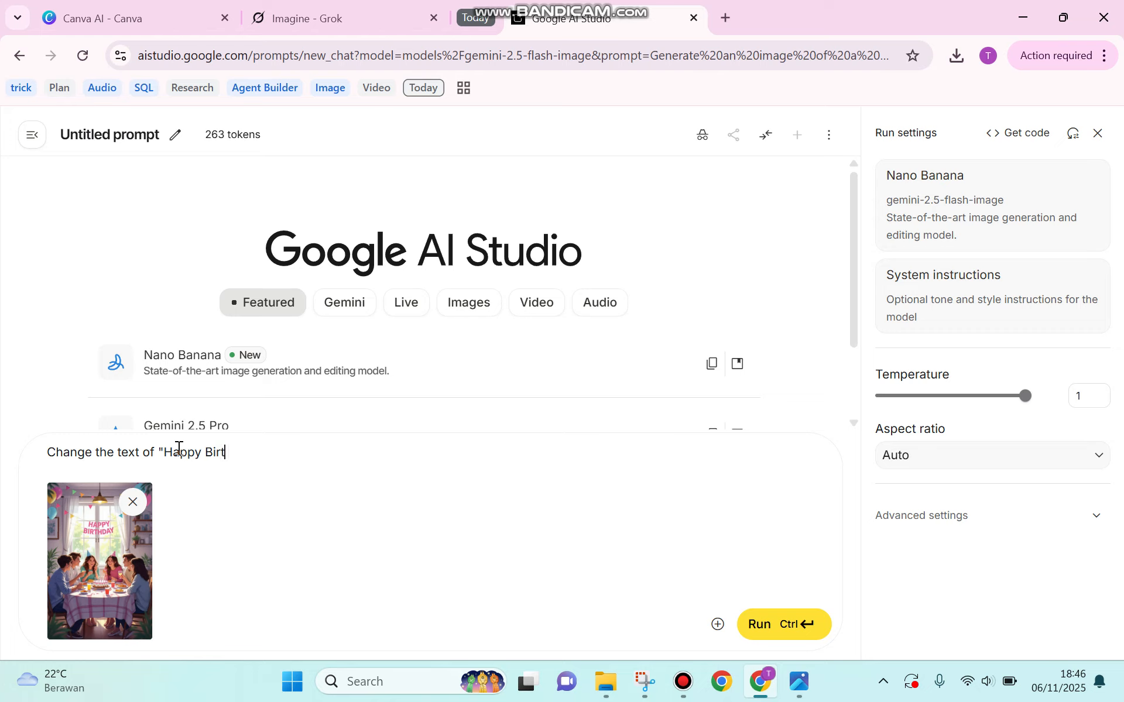
{"action": "type", "text": "hday\" into \"Happy Anniv"}
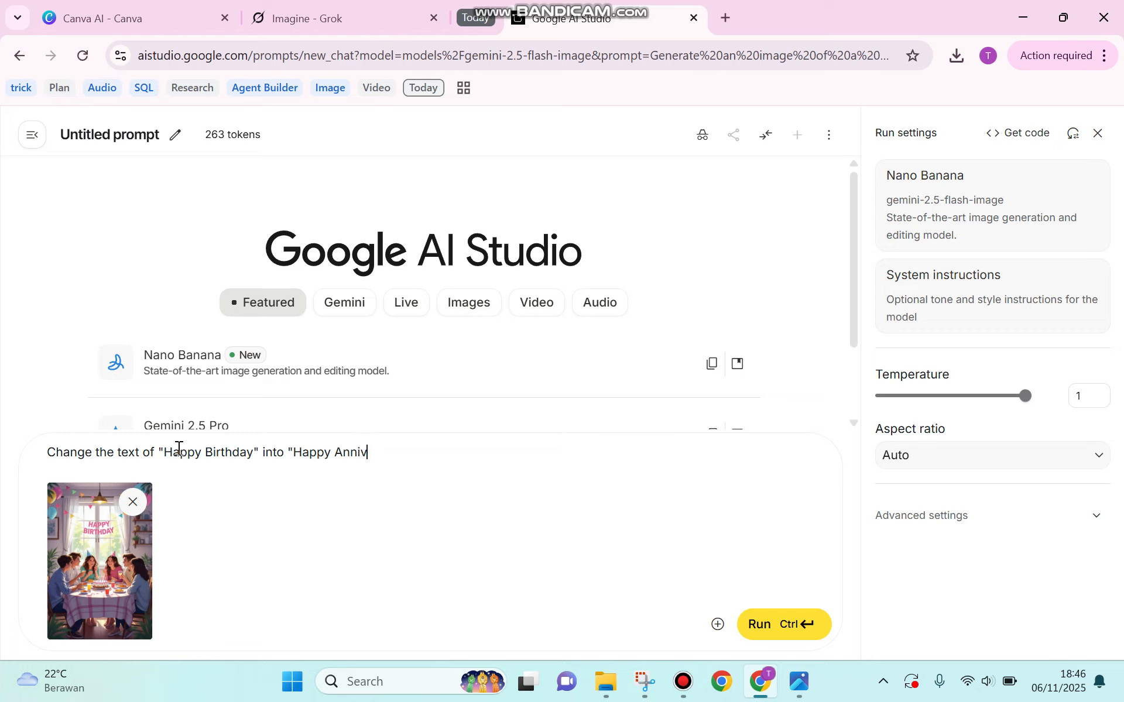
{"action": "type", "text": "ersary\". Keep "}
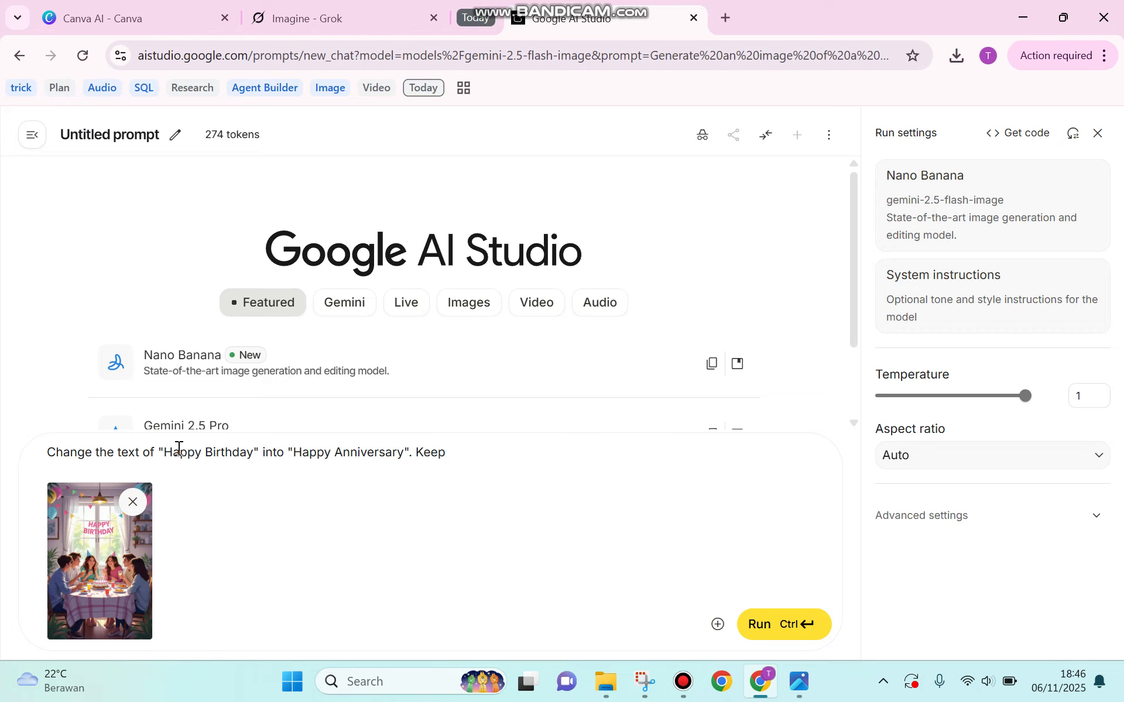
{"action": "type", "text": "maintaining the original foto"}
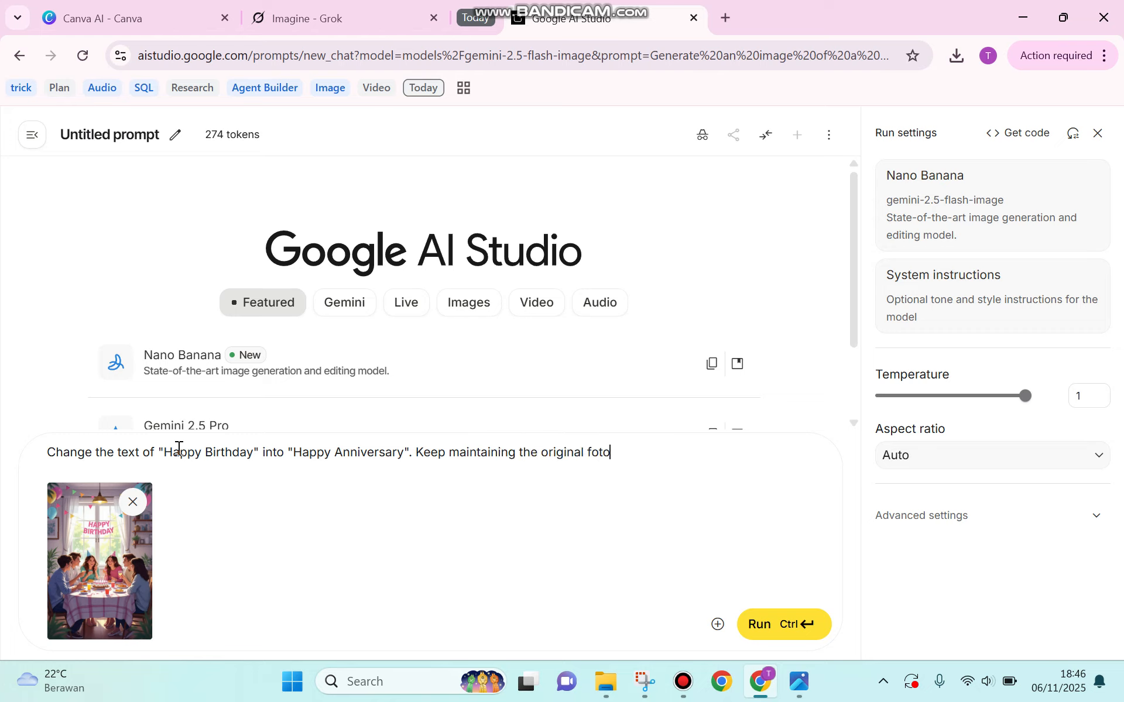
{"action": "key", "text": "BackSpace"}
{"action": "key", "text": "BackSpace"}
{"action": "key", "text": "BackSpace"}
{"action": "key", "text": "BackSpace"}
{"action": "type", "text": "photo"}
{"action": "left_click", "coordinate": [767, 622]}
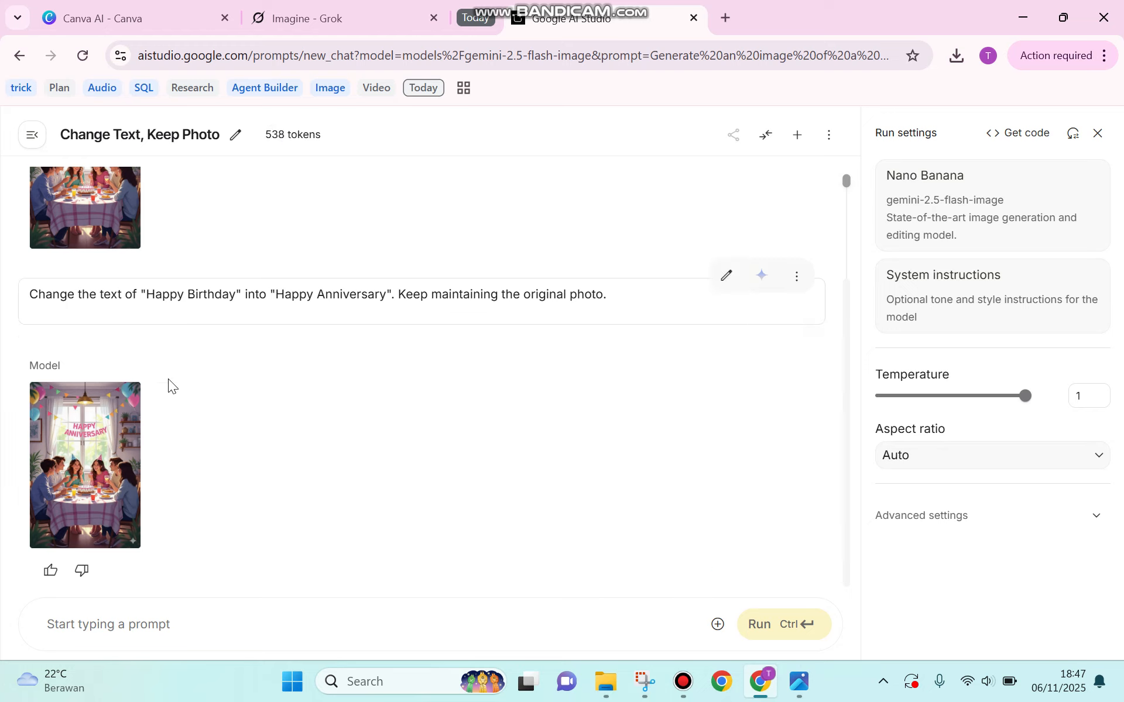
- Compare the generated image with the original change the text.png in Photos, and examine the banner lettering enlarged
{"action": "mouse_move", "coordinate": [134, 465]}
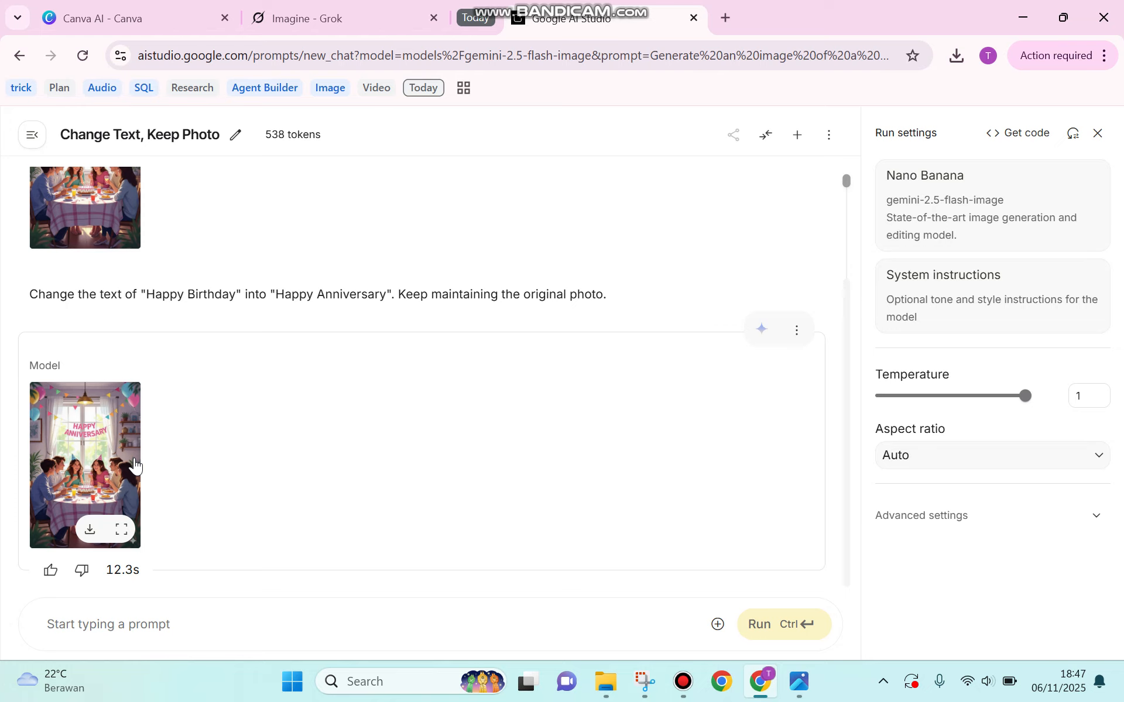
{"action": "left_click", "coordinate": [107, 427]}
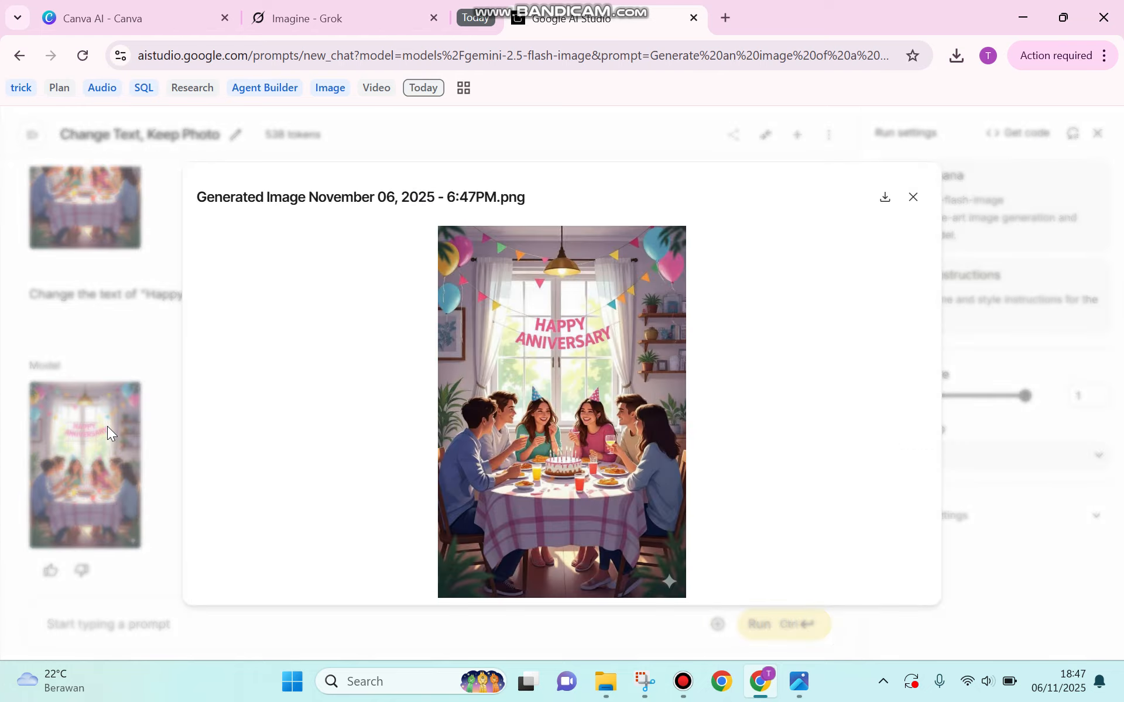
{"action": "mouse_move", "coordinate": [801, 690]}
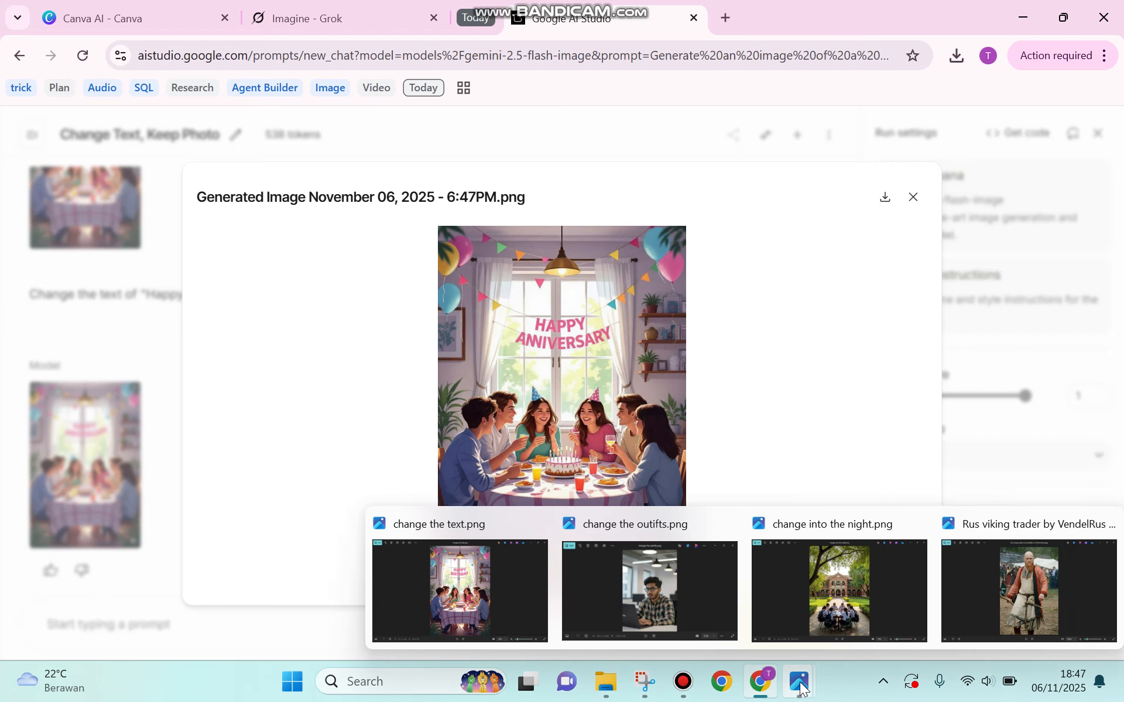
{"action": "left_click", "coordinate": [496, 578]}
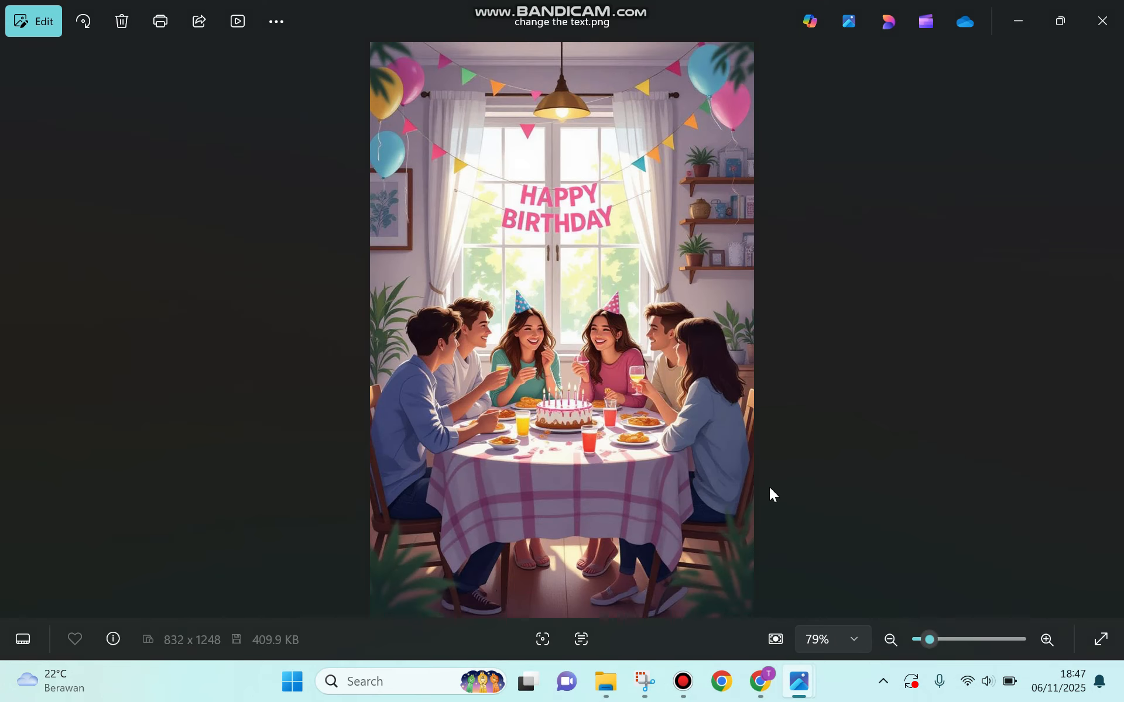
{"action": "left_click", "coordinate": [759, 694]}
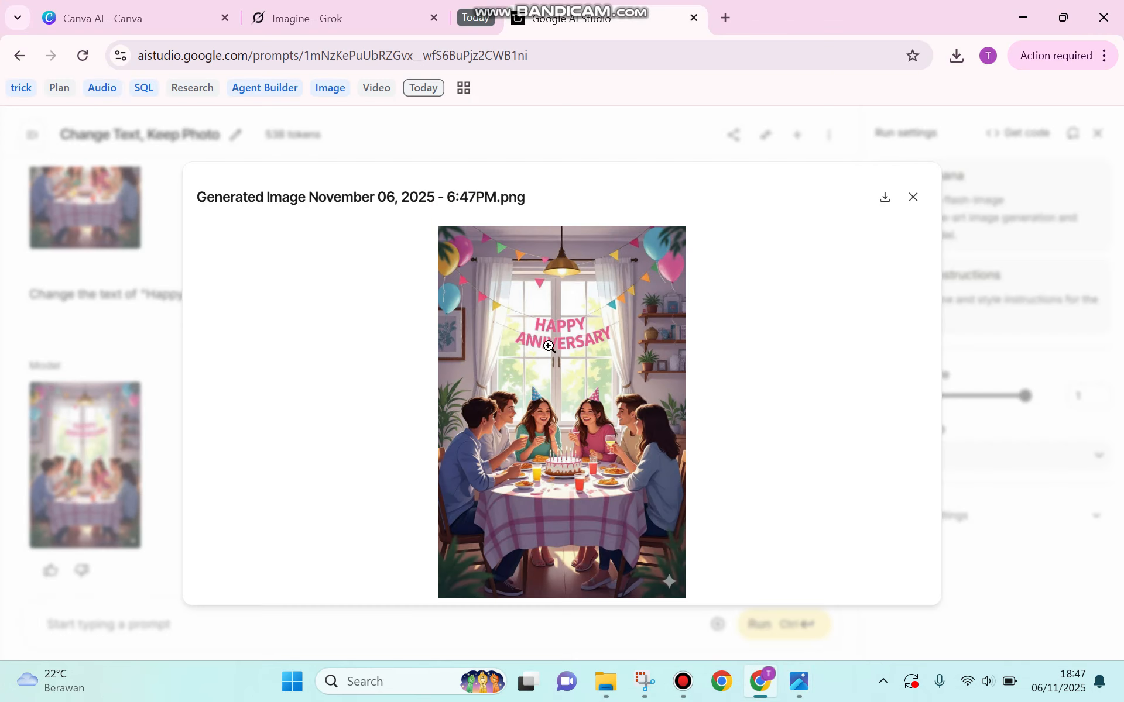
{"action": "left_click", "coordinate": [566, 326]}
{"action": "scroll", "coordinate": [566, 326], "scroll_direction": "down", "scroll_amount": 3}
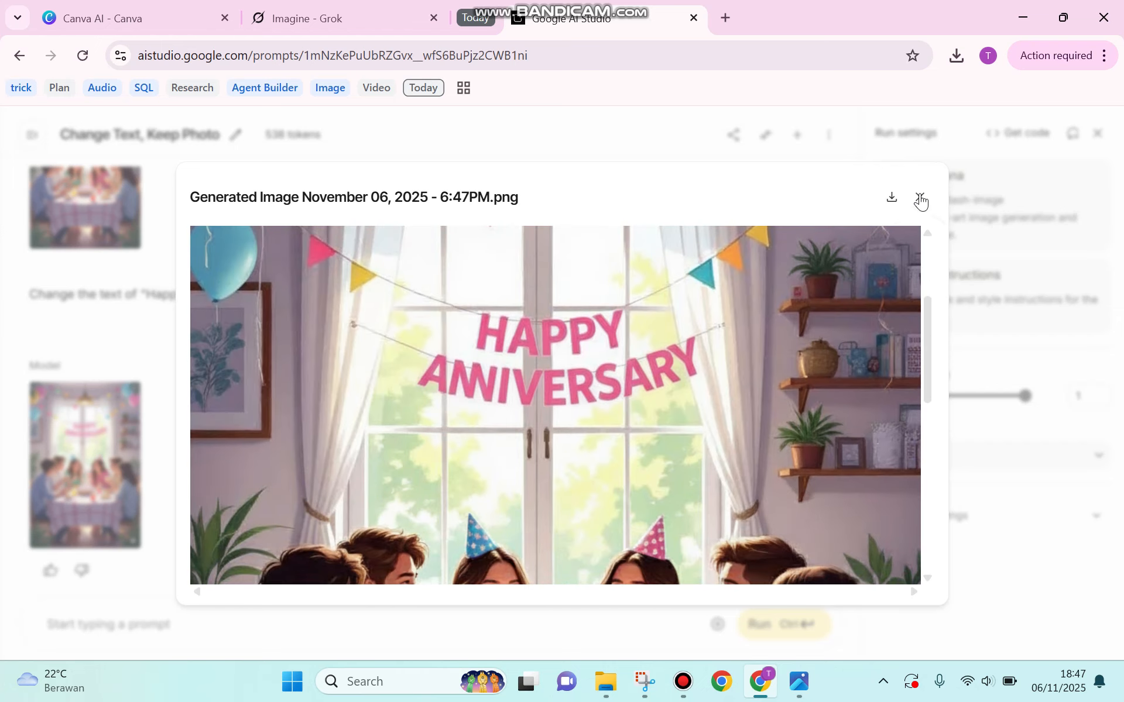
{"action": "left_click", "coordinate": [918, 201]}
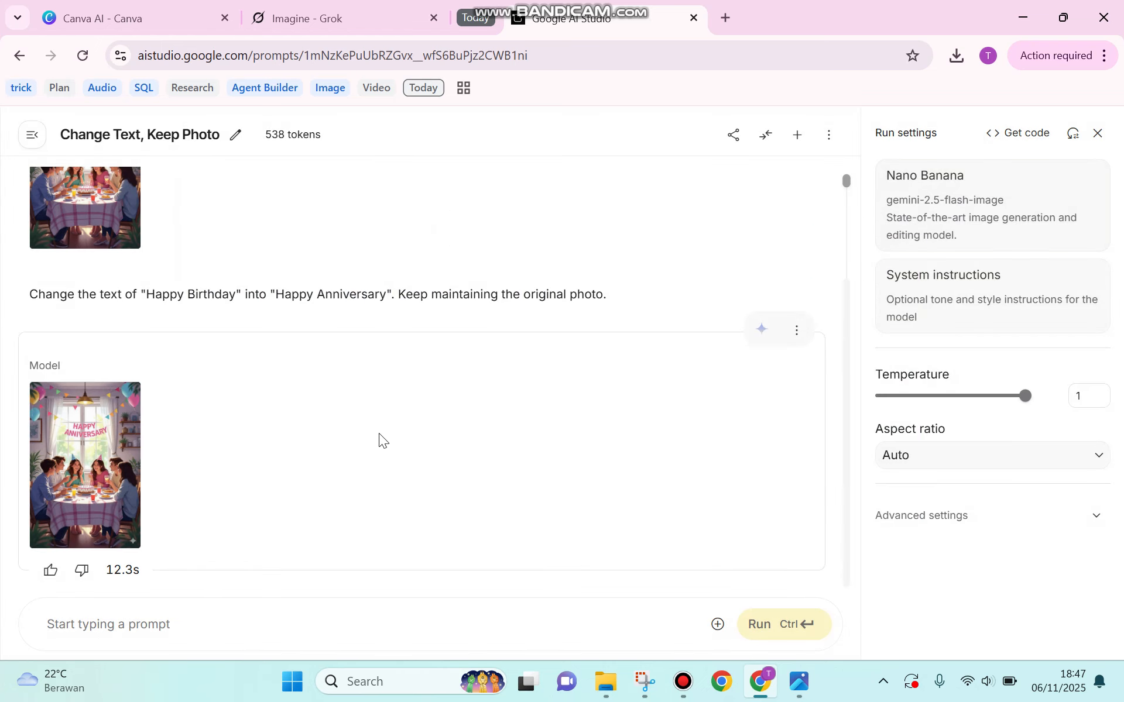
{"action": "left_click", "coordinate": [73, 439]}
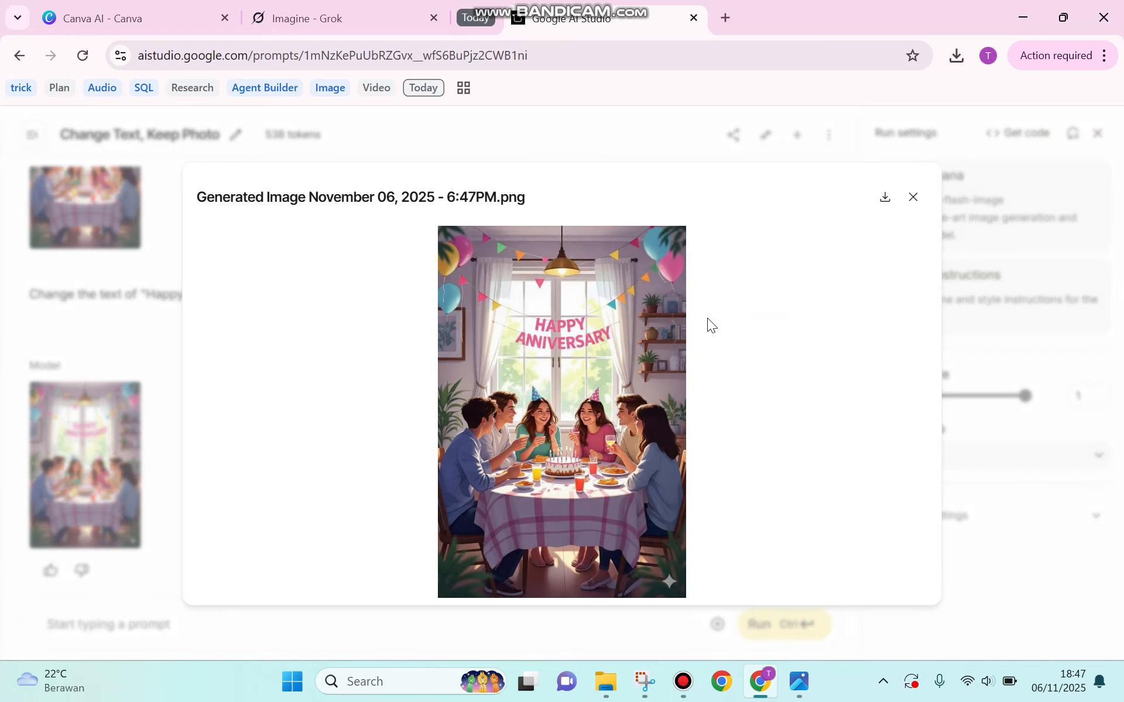
{"action": "left_click", "coordinate": [913, 199]}
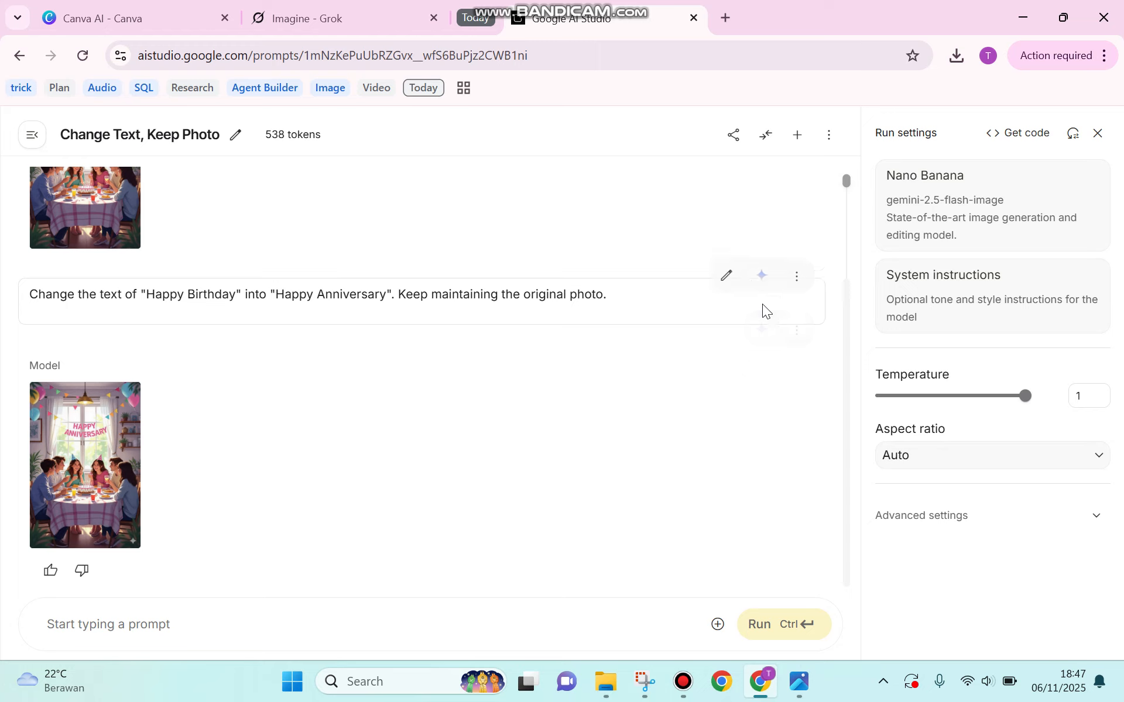
- Rerun the Happy Anniversary text prompt and examine the regenerated image's banner and people enlarged
{"action": "left_click", "coordinate": [762, 277]}
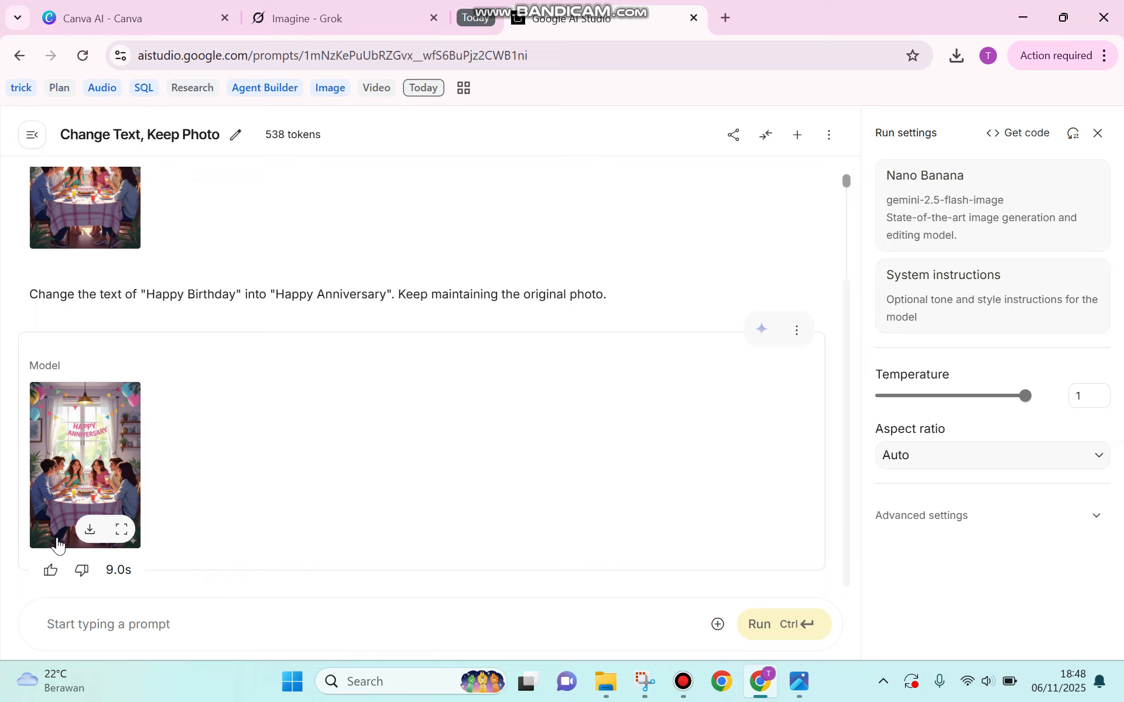
{"action": "left_click", "coordinate": [111, 420]}
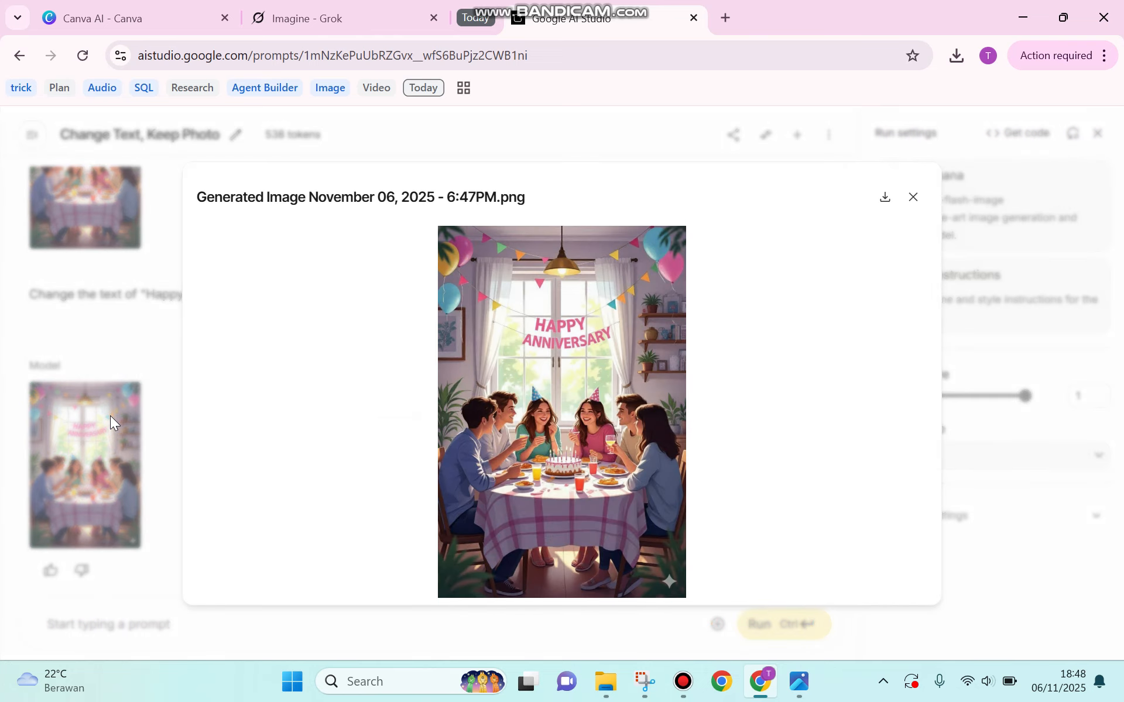
{"action": "left_click", "coordinate": [571, 343]}
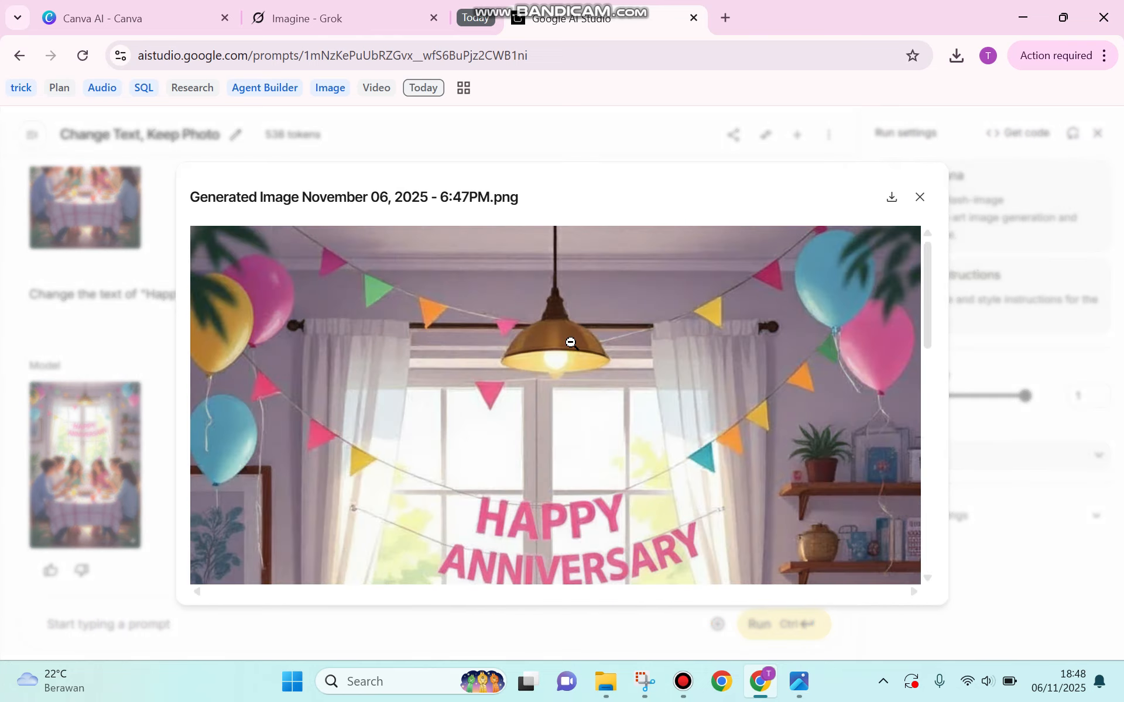
{"action": "scroll", "coordinate": [572, 343], "scroll_direction": "down", "scroll_amount": 3}
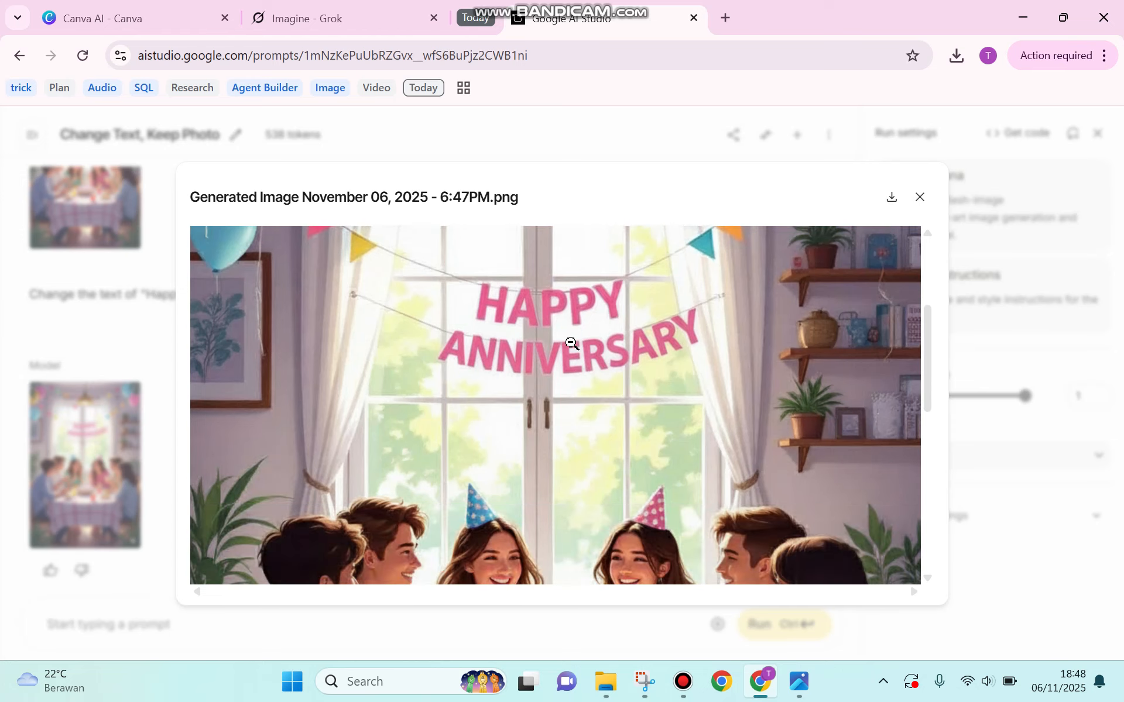
{"action": "scroll", "coordinate": [572, 343], "scroll_direction": "down", "scroll_amount": 1}
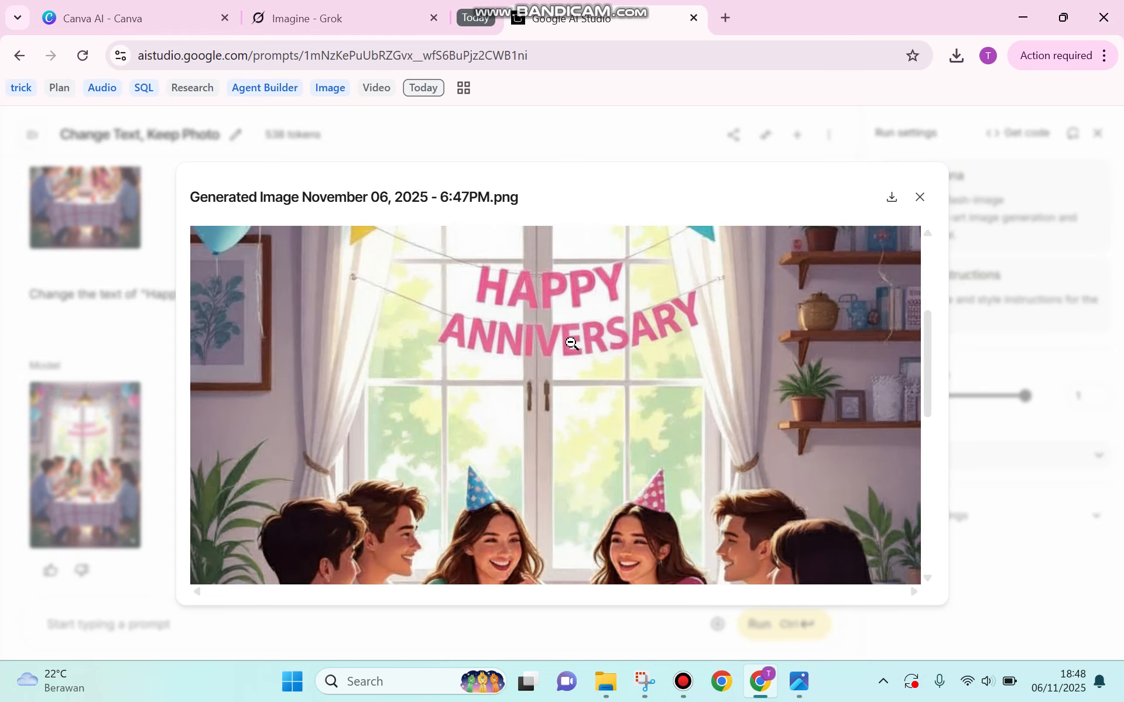
{"action": "scroll", "coordinate": [571, 343], "scroll_direction": "down", "scroll_amount": 2}
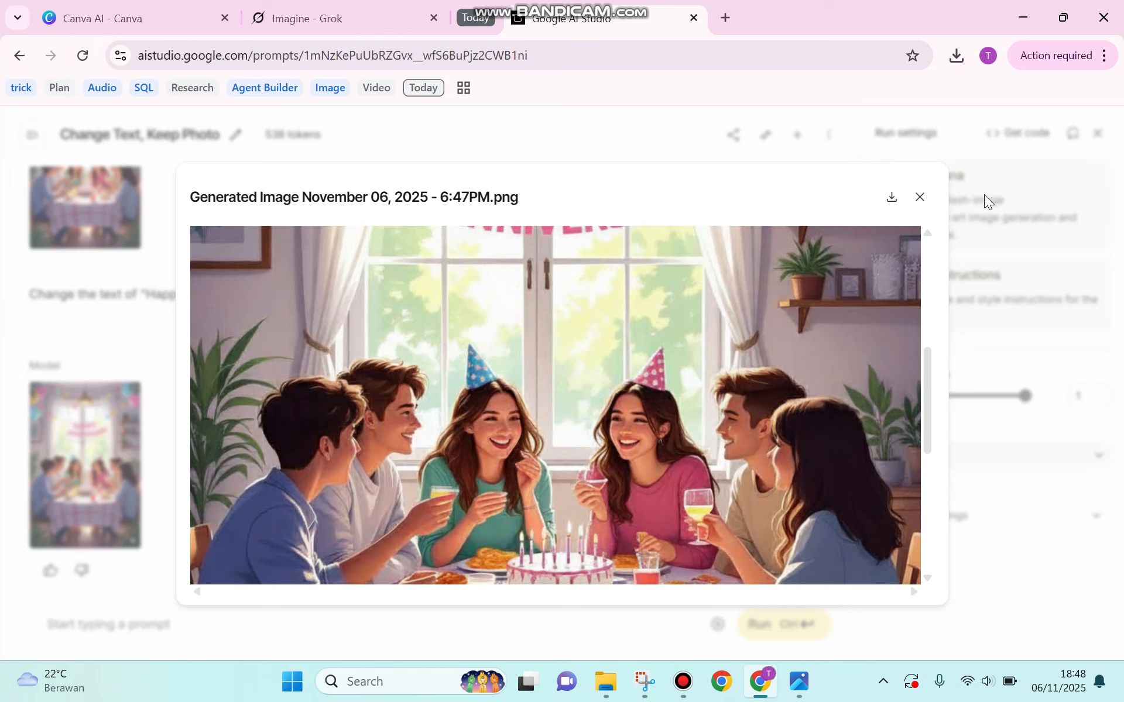
{"action": "left_click", "coordinate": [920, 199]}
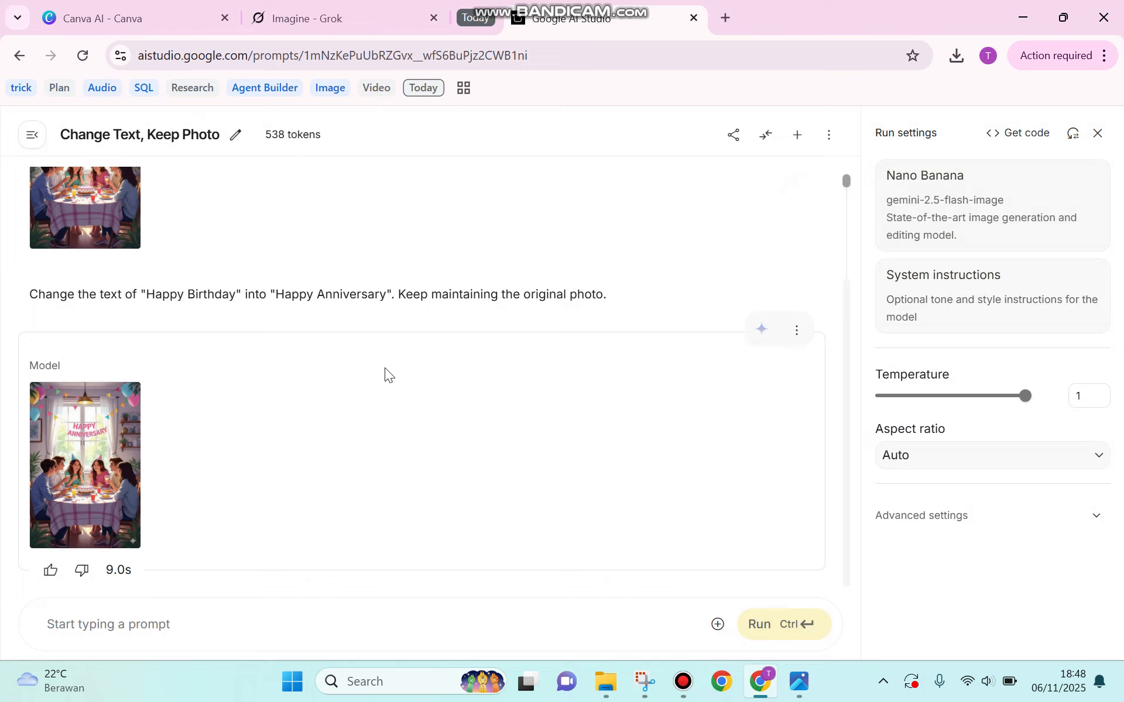
- Attach the change into the night PNG from the 6 November 2025 folder to a new prompt
{"action": "left_click", "coordinate": [718, 624]}
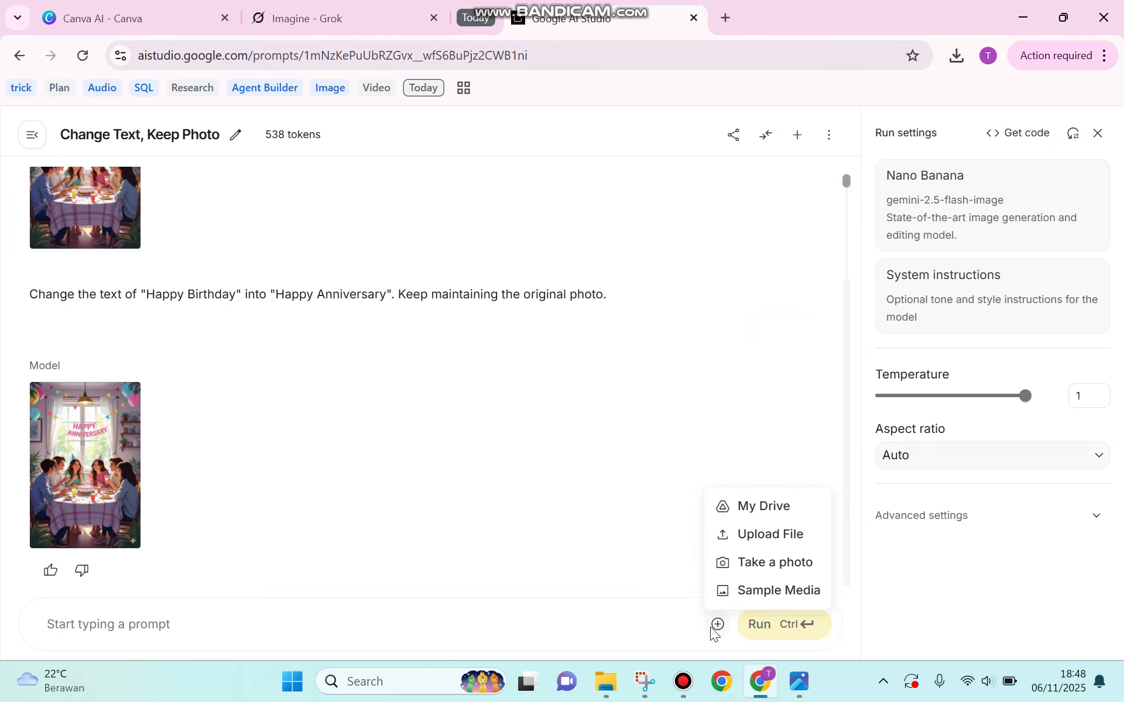
{"action": "left_click", "coordinate": [729, 542]}
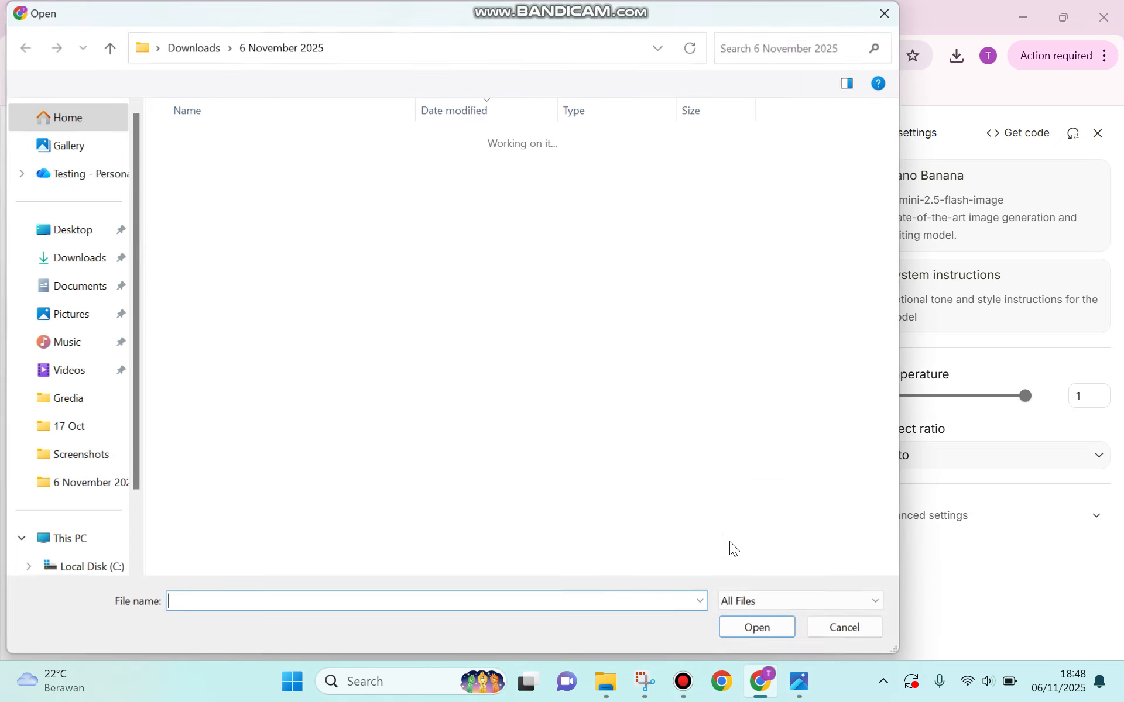
{"action": "left_click", "coordinate": [246, 214]}
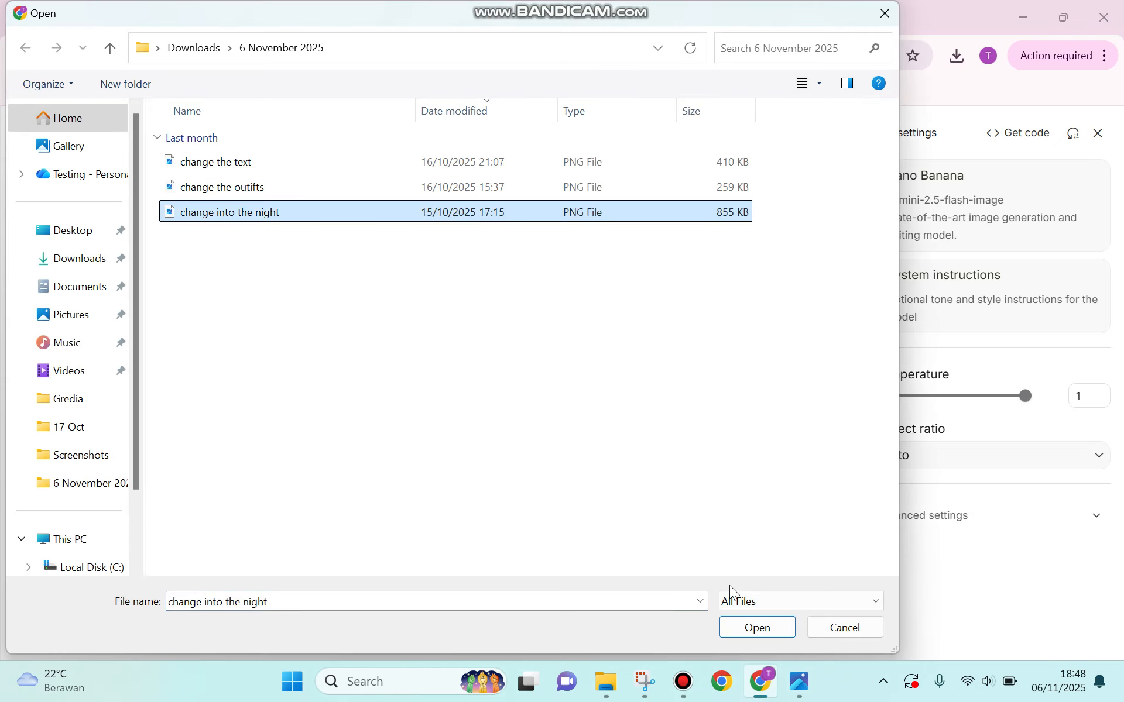
{"action": "left_click", "coordinate": [737, 625]}
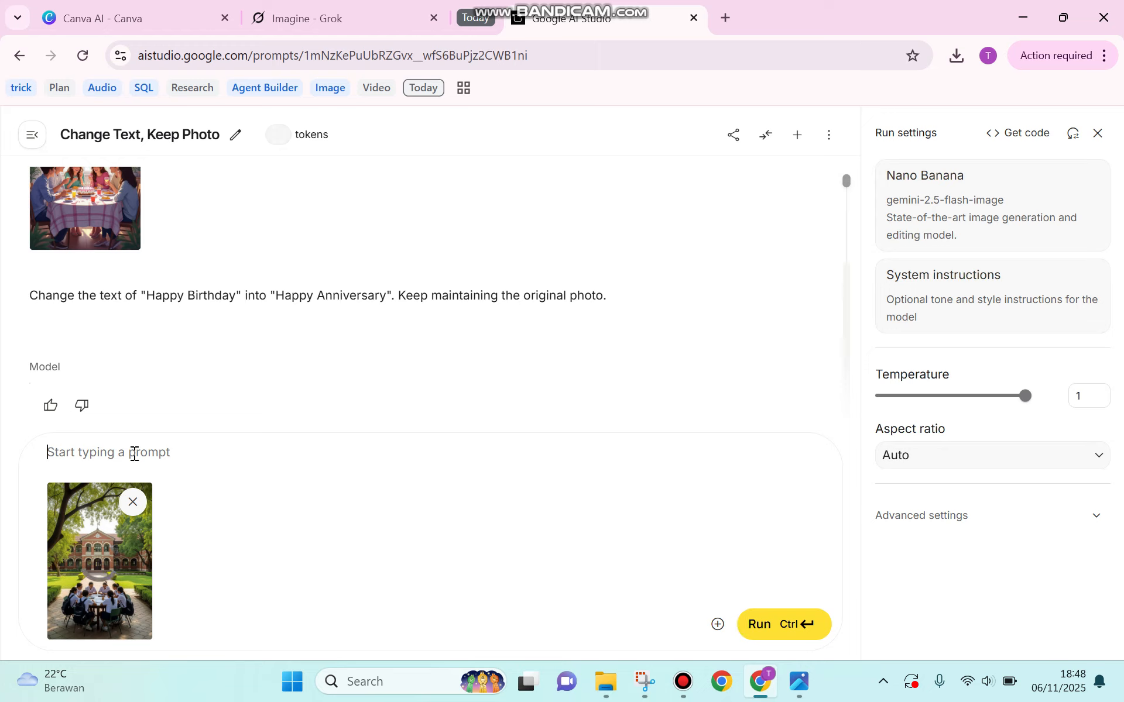
- Run the prompt "Change the situation from the mid day into the night. Keep the photo remain original." on the attached image
{"action": "type", "text": "Change the "}
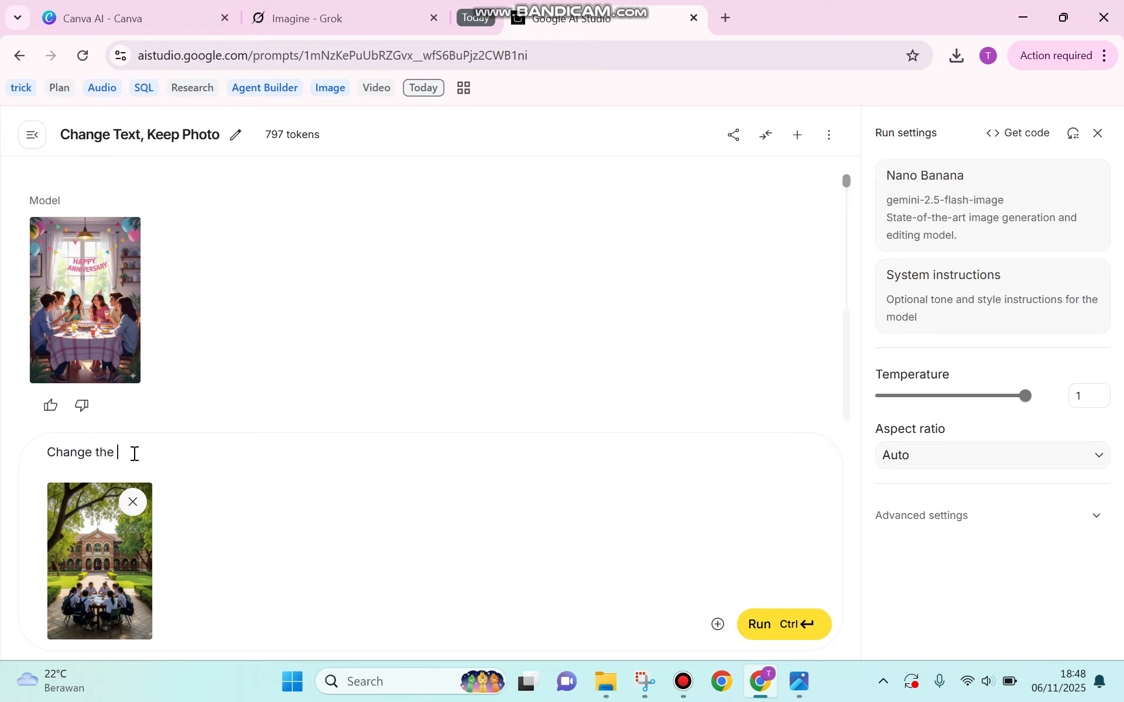
{"action": "type", "text": "situation from the mid day into t"}
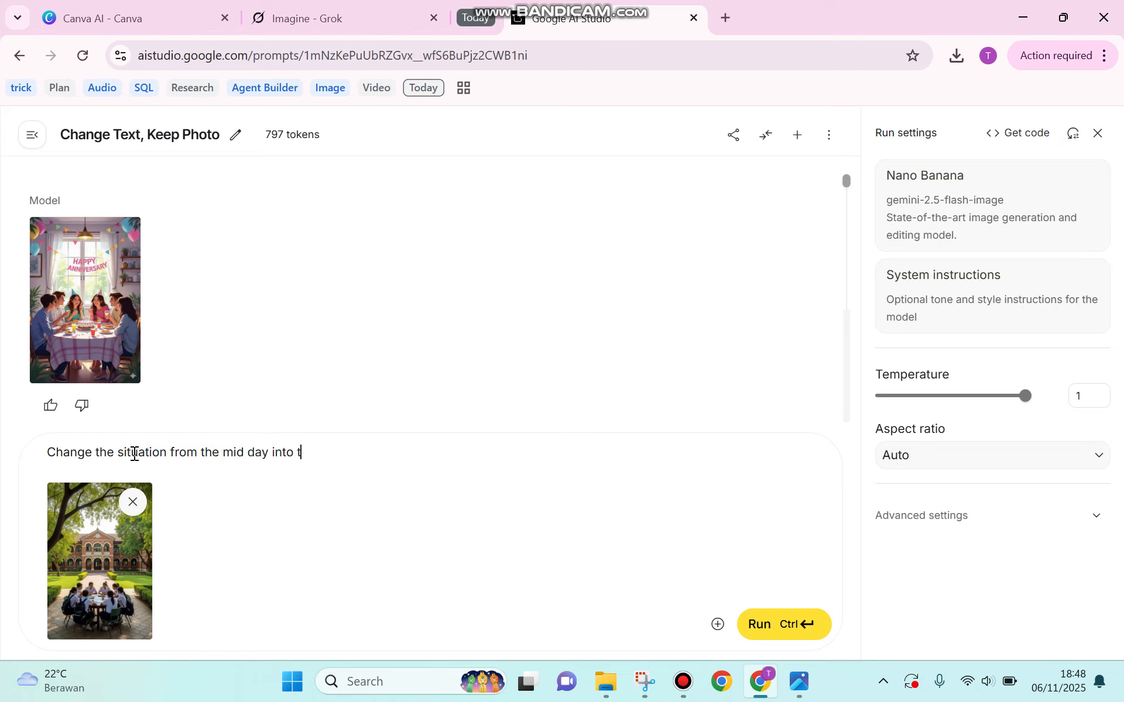
{"action": "type", "text": "he night"}
{"action": "type", "text": ". H"}
{"action": "type", "text": "Keep the "}
{"action": "type", "text": "photo"}
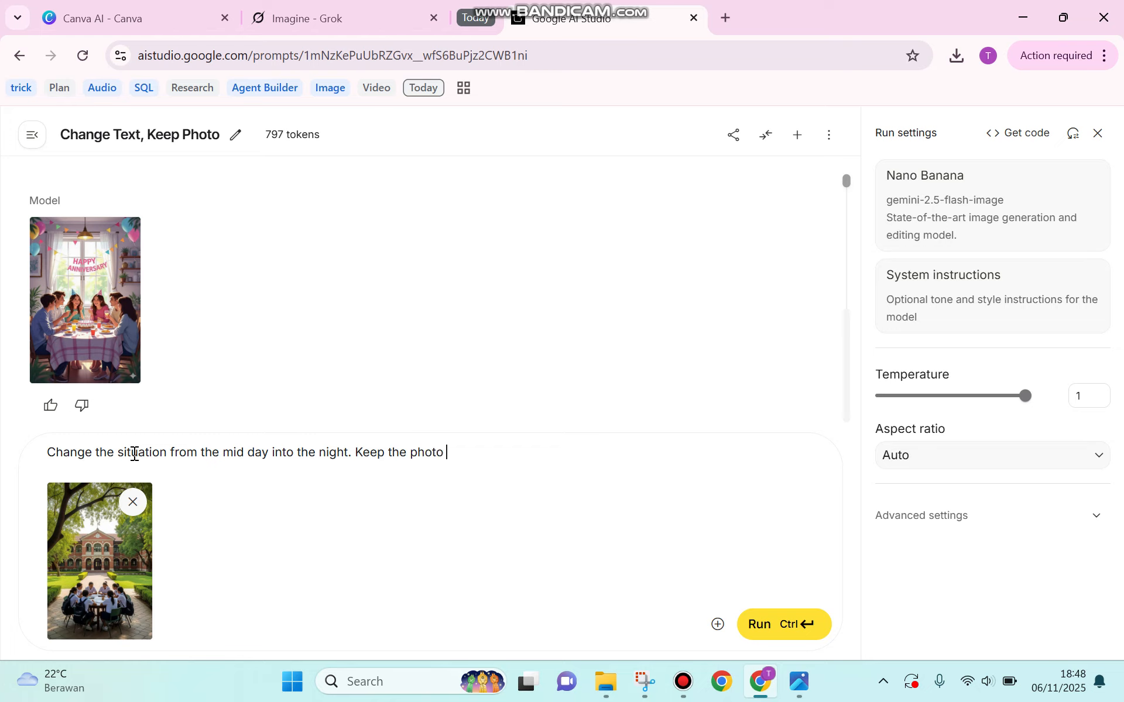
{"action": "type", "text": " remain oro"}
{"action": "type", "text": "ginal."}
{"action": "left_click", "coordinate": [787, 627]}
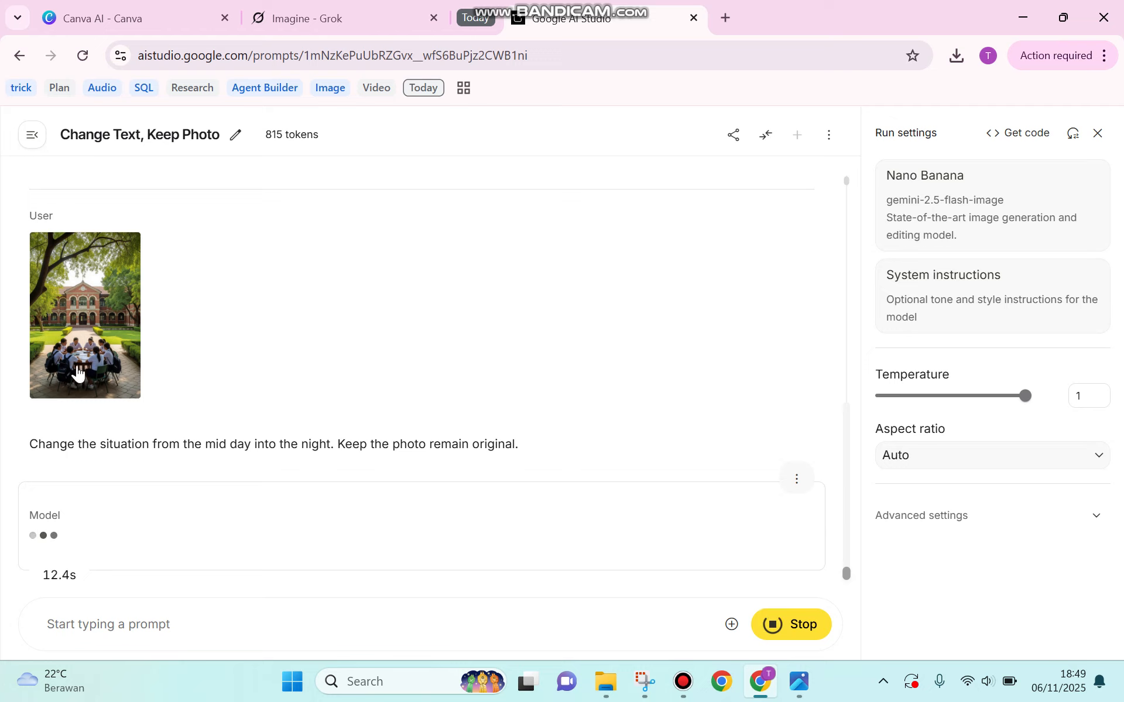
- Download the generated Happy Anniversary image from the earlier model response
{"action": "scroll", "coordinate": [281, 318], "scroll_direction": "up", "scroll_amount": 3}
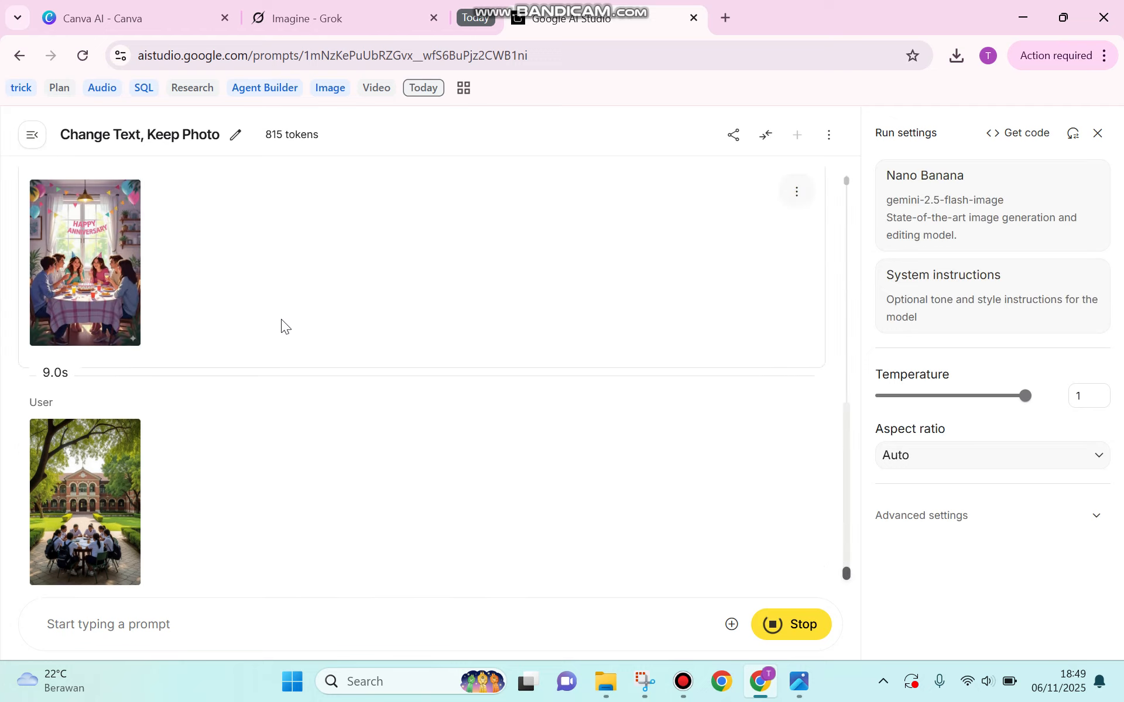
{"action": "mouse_move", "coordinate": [83, 307]}
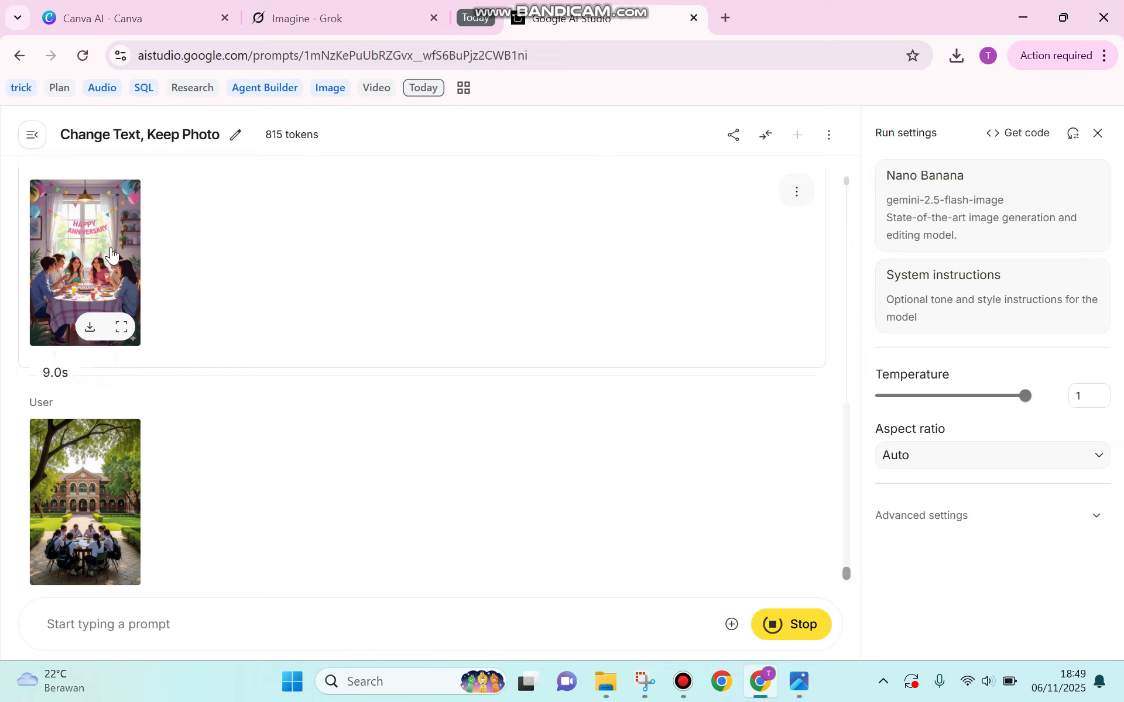
{"action": "left_click", "coordinate": [91, 328]}
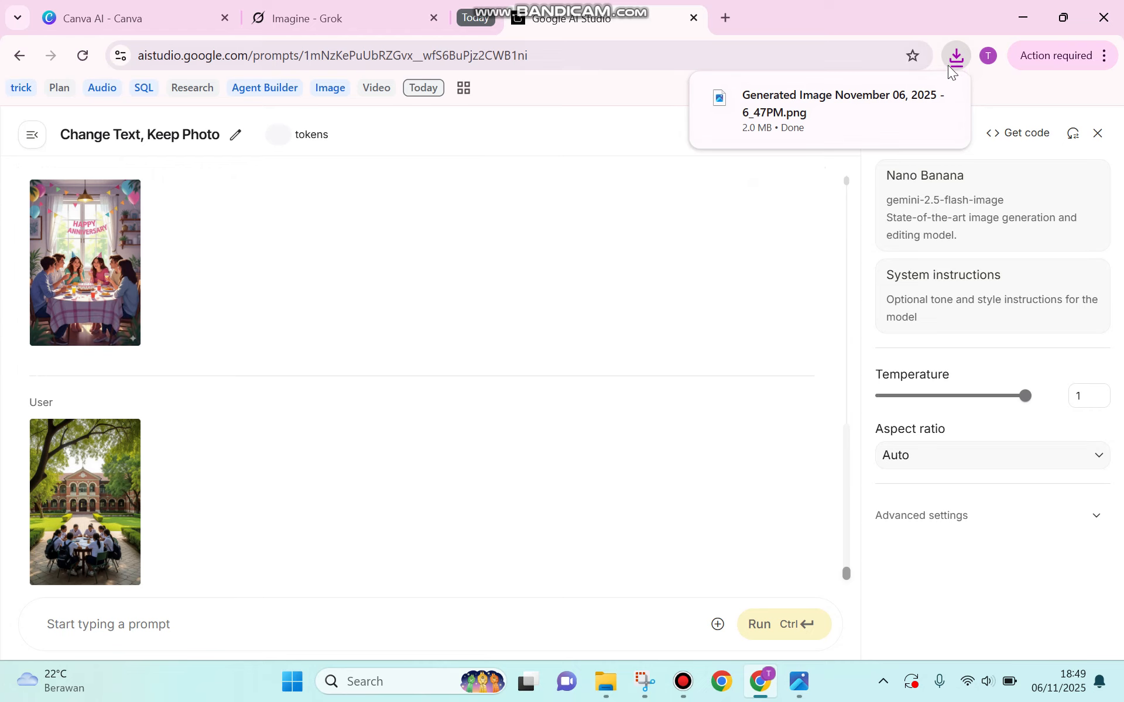
- Examine the generated night image's sky, building and students enlarged, and compare it with the uploaded daytime photo
{"action": "scroll", "coordinate": [380, 466], "scroll_direction": "down", "scroll_amount": 5}
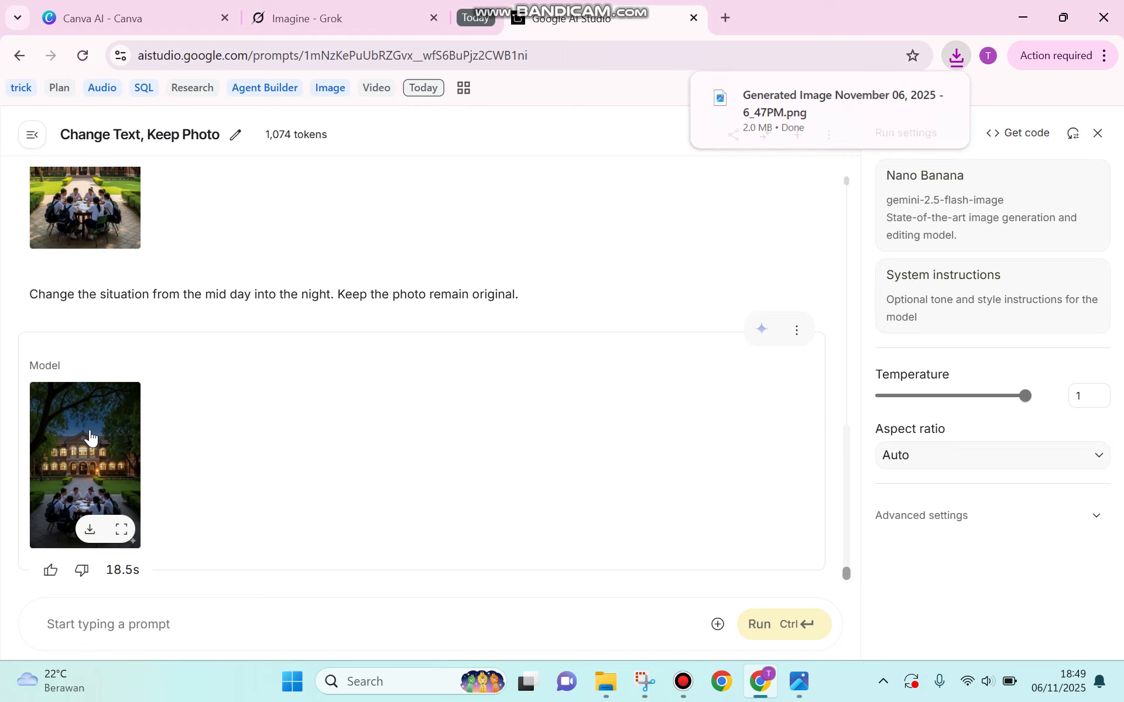
{"action": "left_click", "coordinate": [89, 430]}
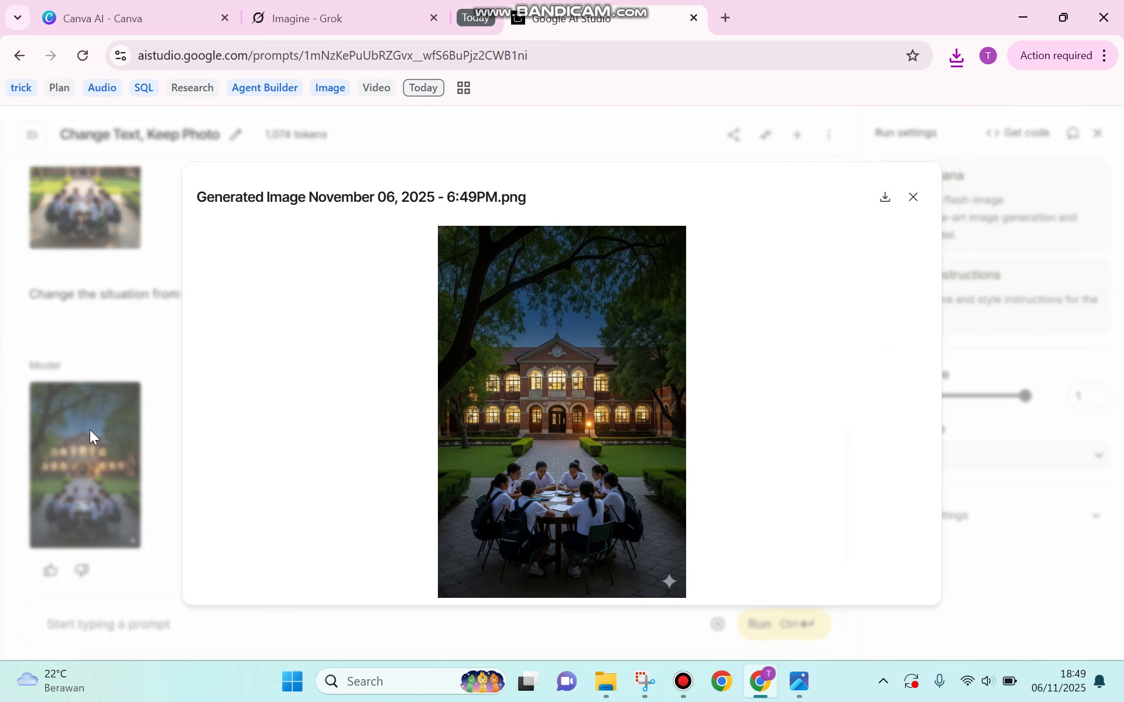
{"action": "left_click", "coordinate": [552, 451]}
{"action": "scroll", "coordinate": [578, 350], "scroll_direction": "down", "scroll_amount": 3}
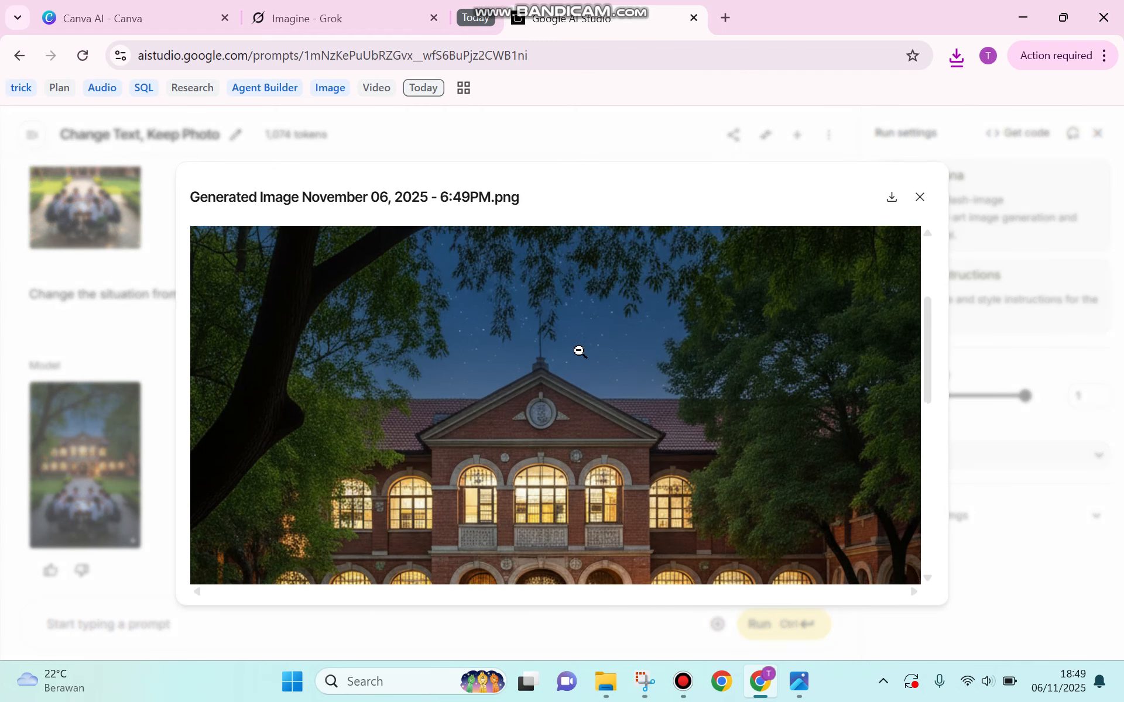
{"action": "scroll", "coordinate": [580, 351], "scroll_direction": "down", "scroll_amount": 3}
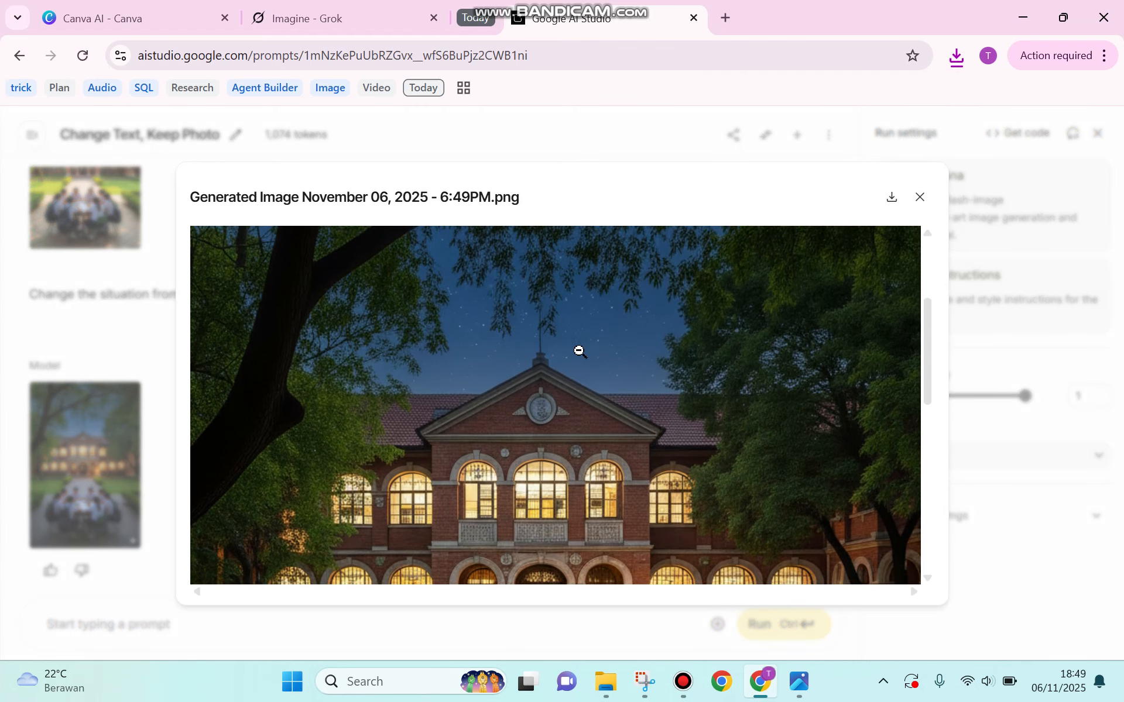
{"action": "scroll", "coordinate": [579, 351], "scroll_direction": "down", "scroll_amount": 2}
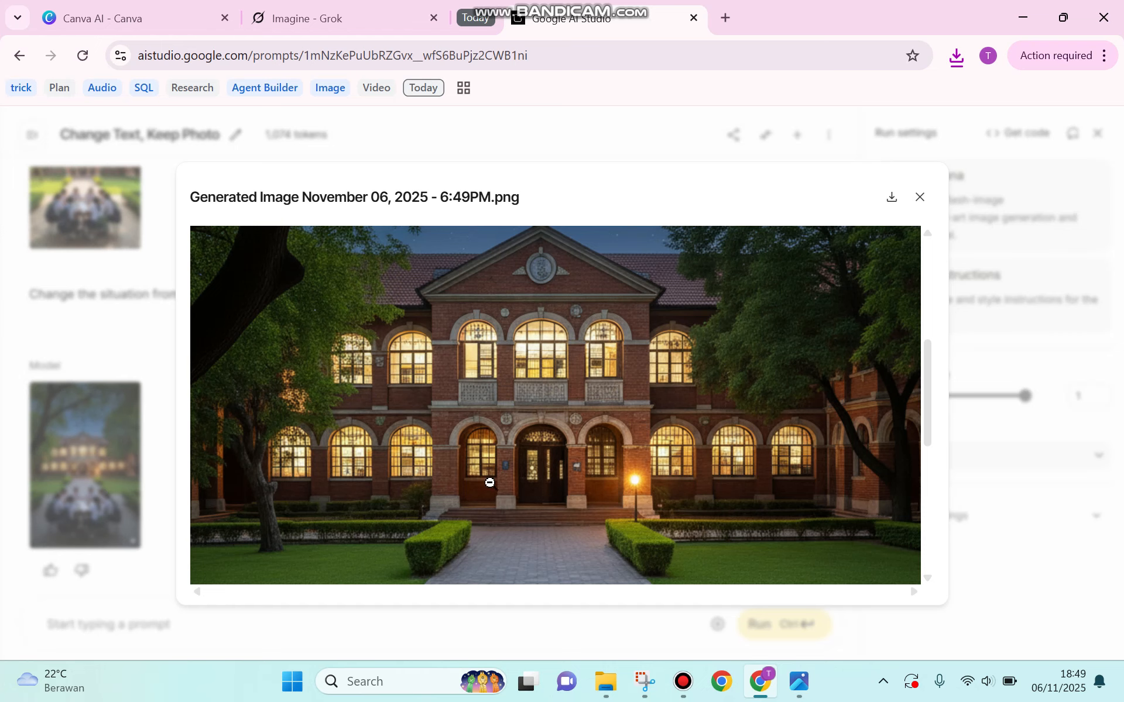
{"action": "scroll", "coordinate": [519, 468], "scroll_direction": "down", "scroll_amount": 4}
{"action": "scroll", "coordinate": [519, 467], "scroll_direction": "down", "scroll_amount": 3}
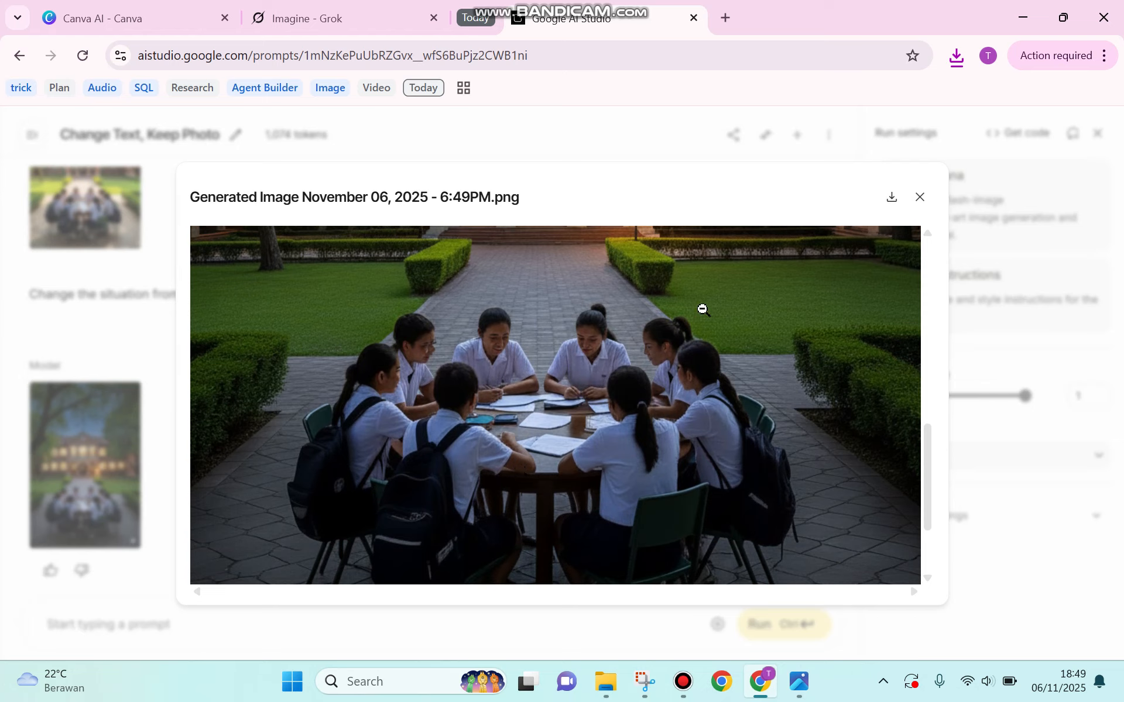
{"action": "left_click", "coordinate": [920, 197]}
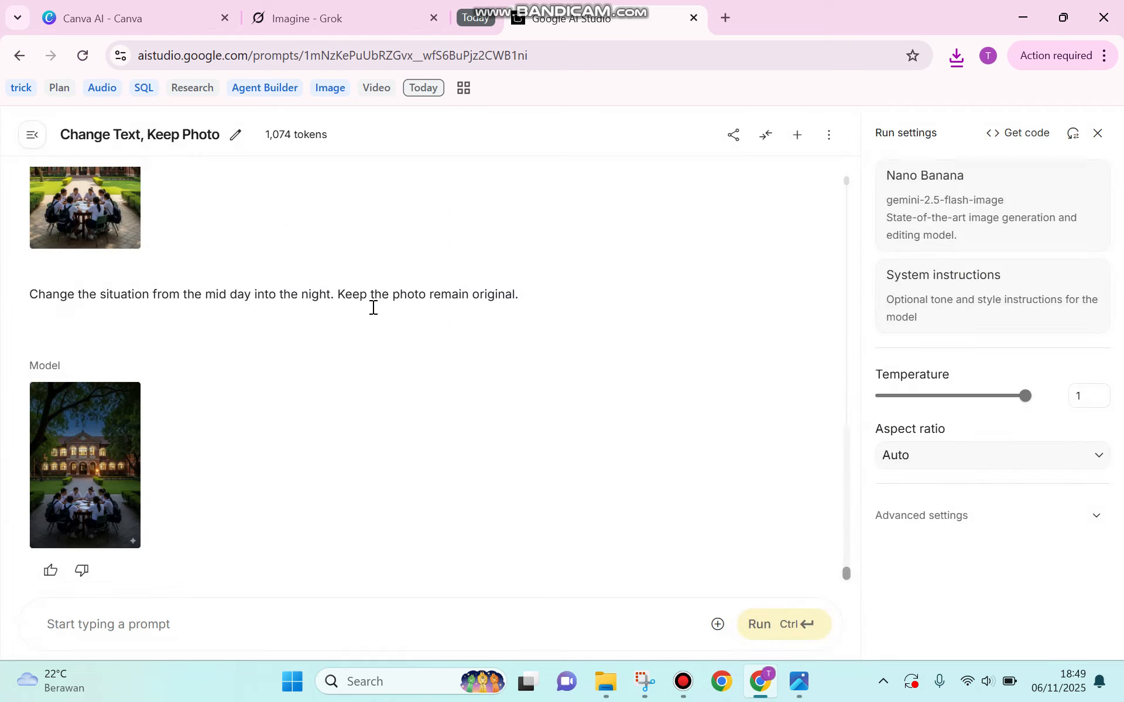
{"action": "scroll", "coordinate": [251, 345], "scroll_direction": "up", "scroll_amount": 2}
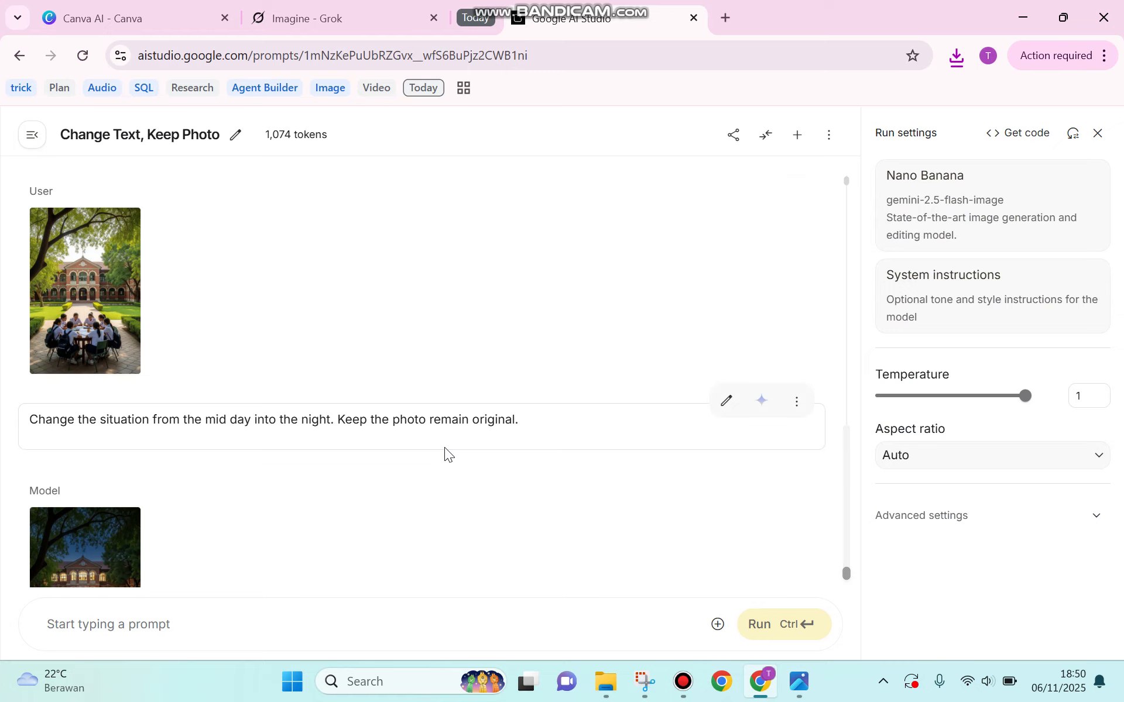
{"action": "scroll", "coordinate": [620, 516], "scroll_direction": "down", "scroll_amount": 2}
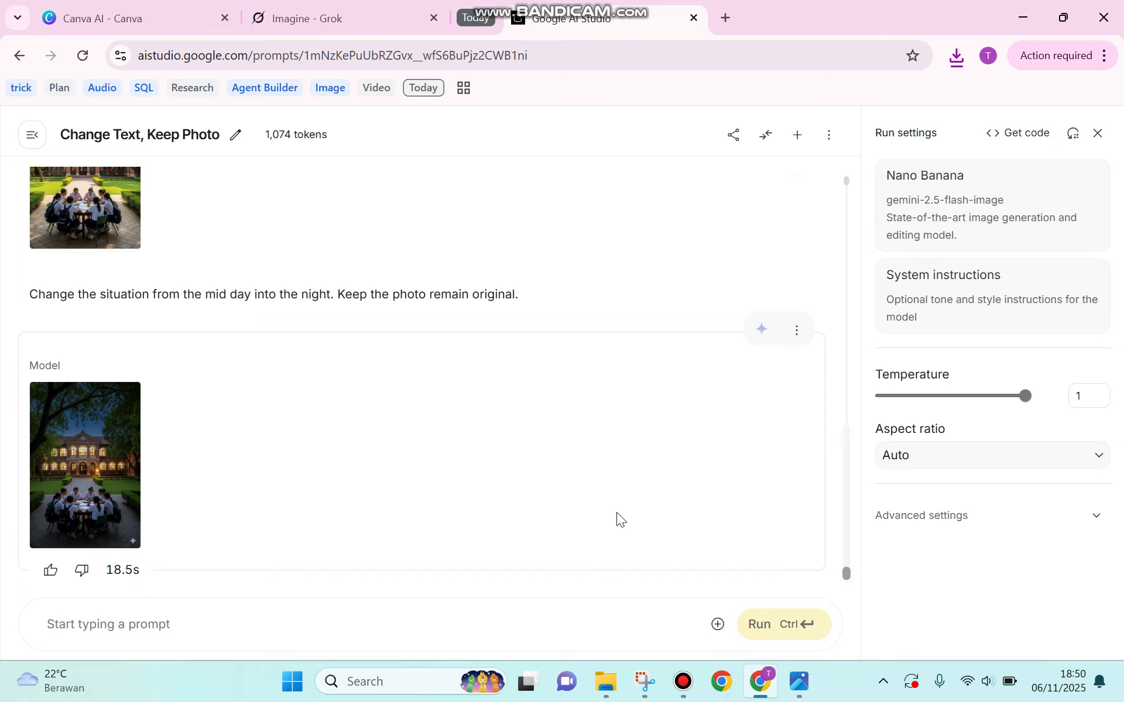
- Attach the change the outifts PNG from the 6 November 2025 folder to a new prompt
{"action": "left_click", "coordinate": [717, 624]}
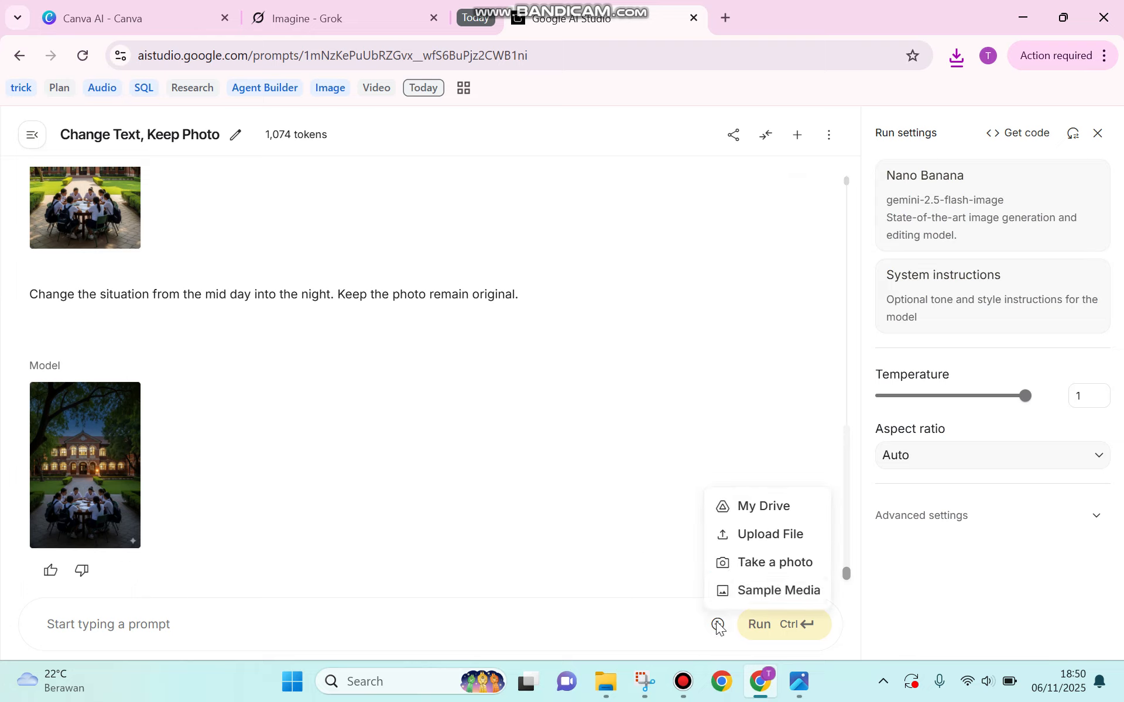
{"action": "left_click", "coordinate": [742, 535]}
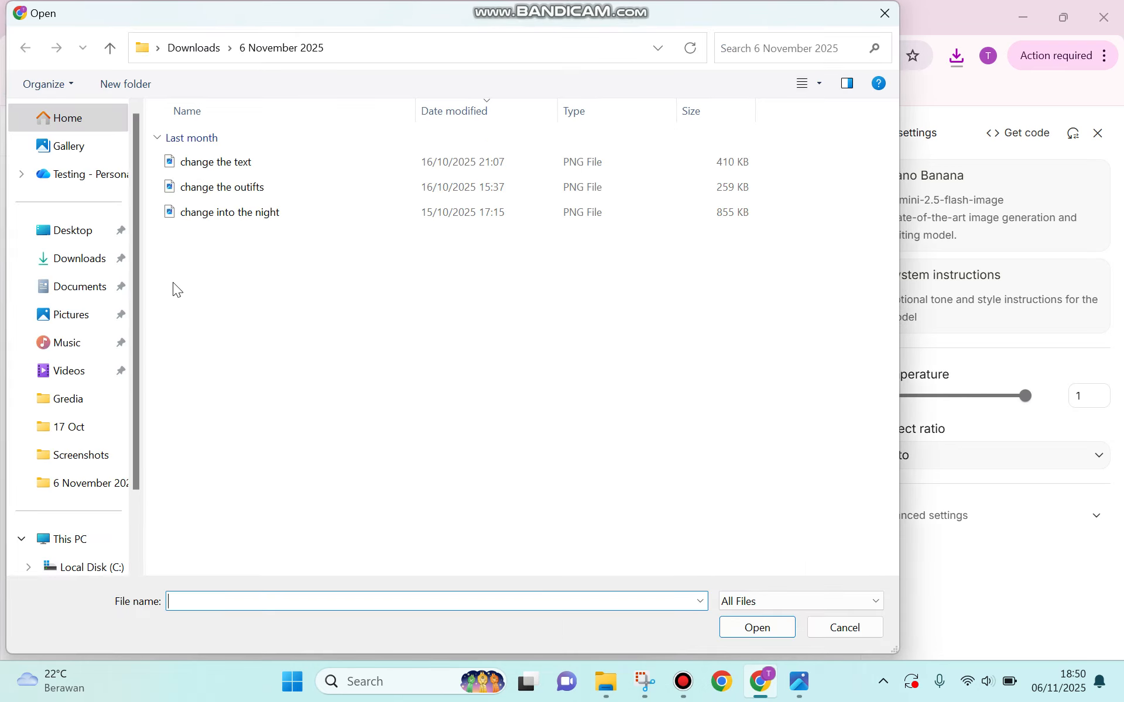
{"action": "left_click", "coordinate": [237, 188]}
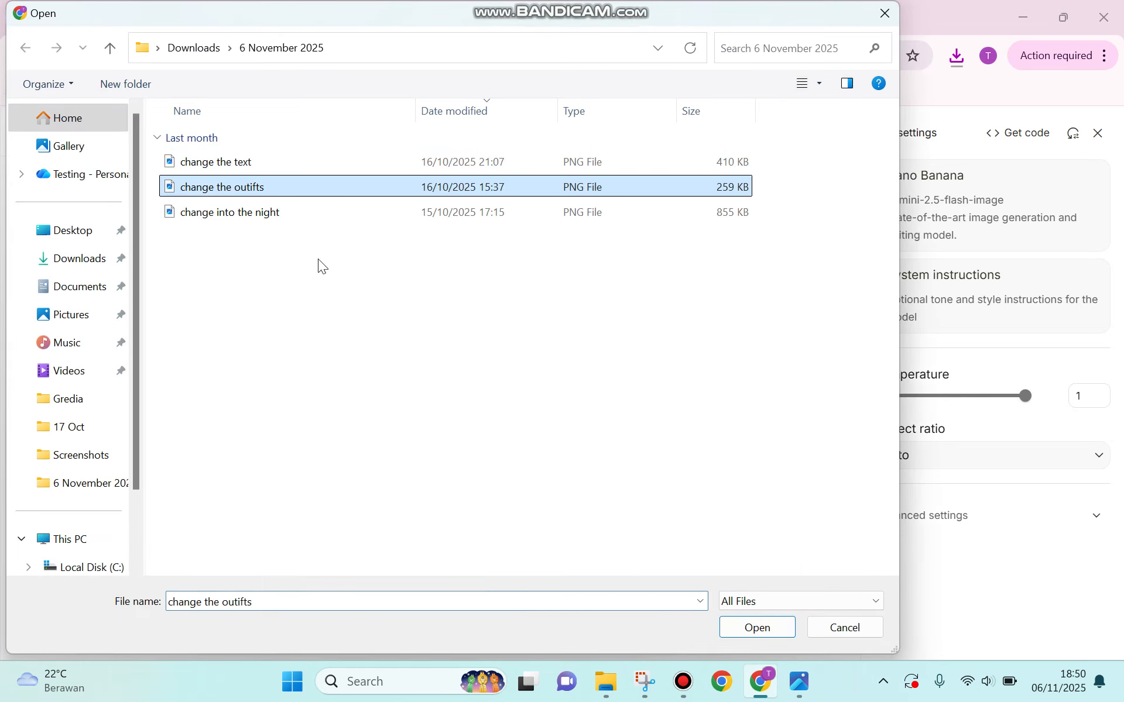
{"action": "left_click", "coordinate": [739, 628]}
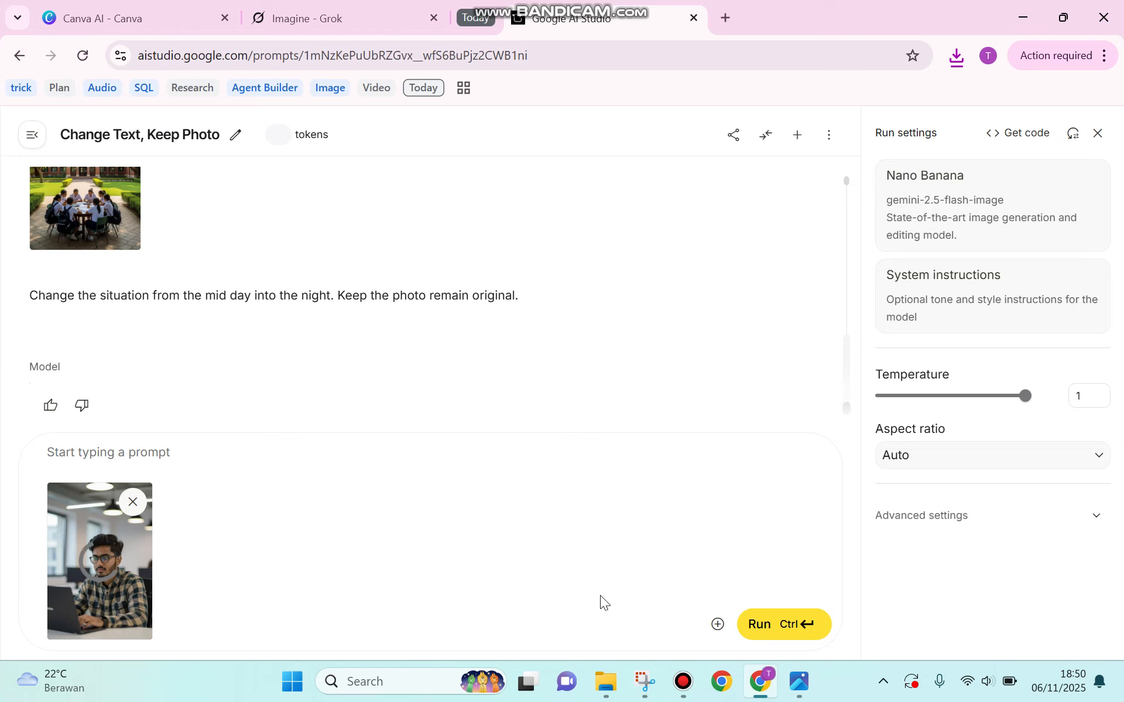
- Add the Rus viking trader JPEG from the Downloads folder as a second image for the prompt
{"action": "left_click", "coordinate": [719, 625]}
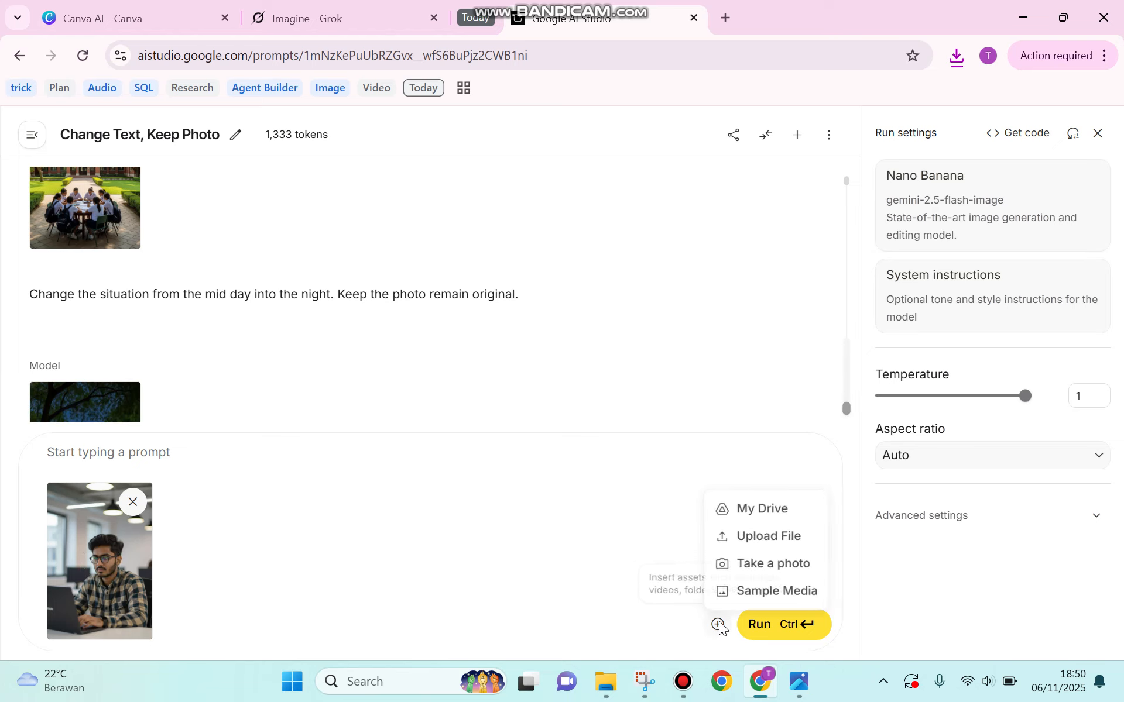
{"action": "left_click", "coordinate": [743, 543]}
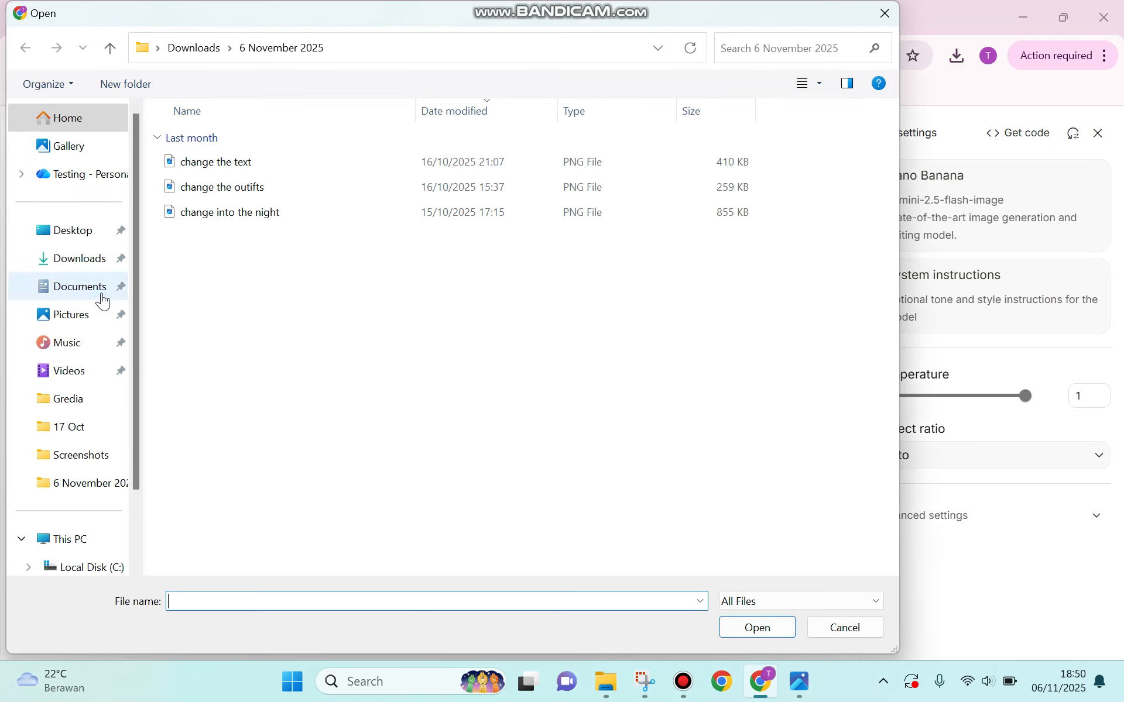
{"action": "left_click", "coordinate": [89, 264]}
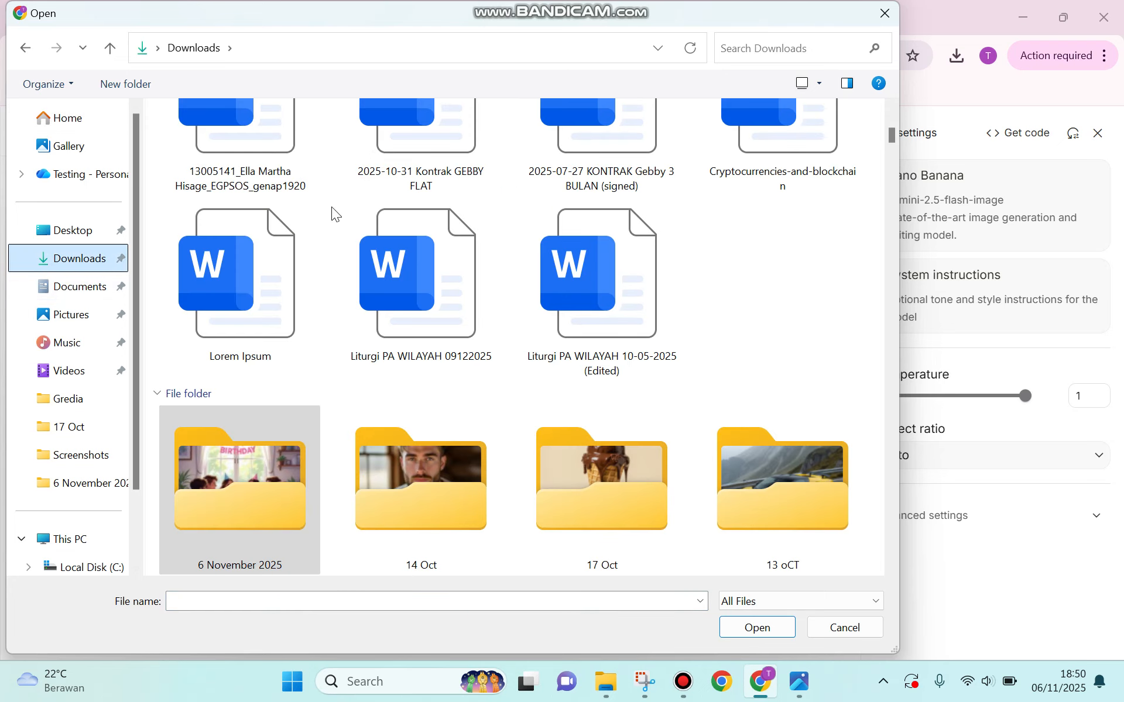
{"action": "scroll", "coordinate": [725, 161], "scroll_direction": "up", "scroll_amount": 5}
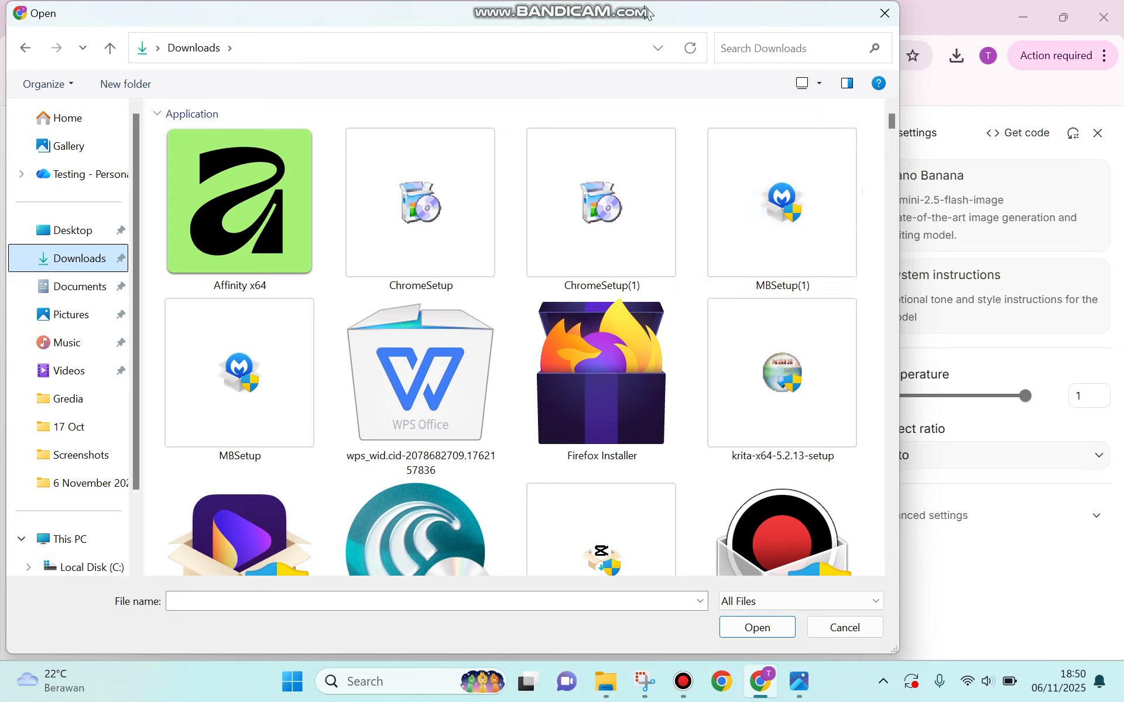
{"action": "mouse_move", "coordinate": [644, 13]}
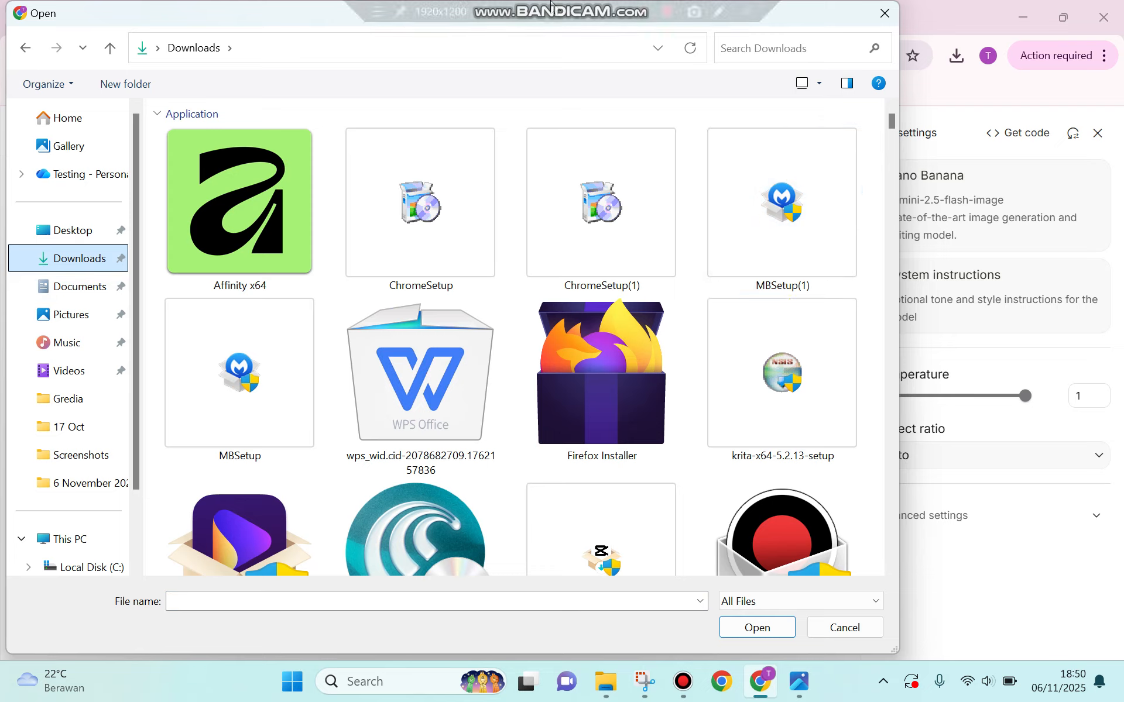
{"action": "left_click", "coordinate": [642, 12]}
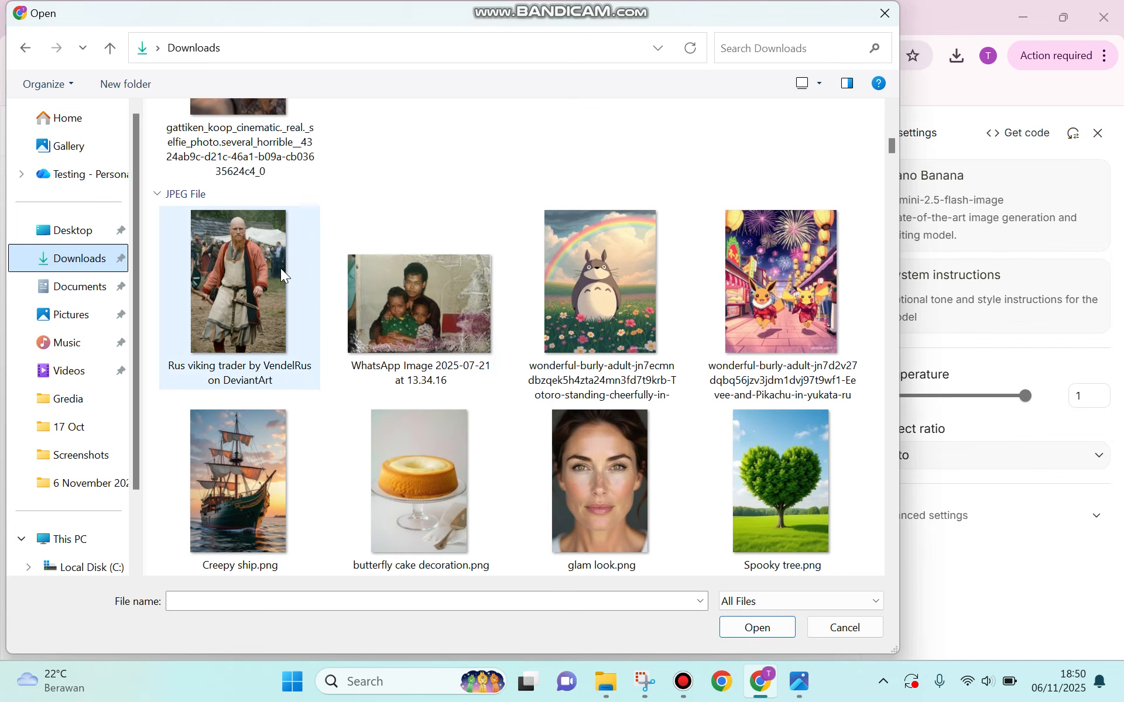
{"action": "left_click", "coordinate": [247, 275]}
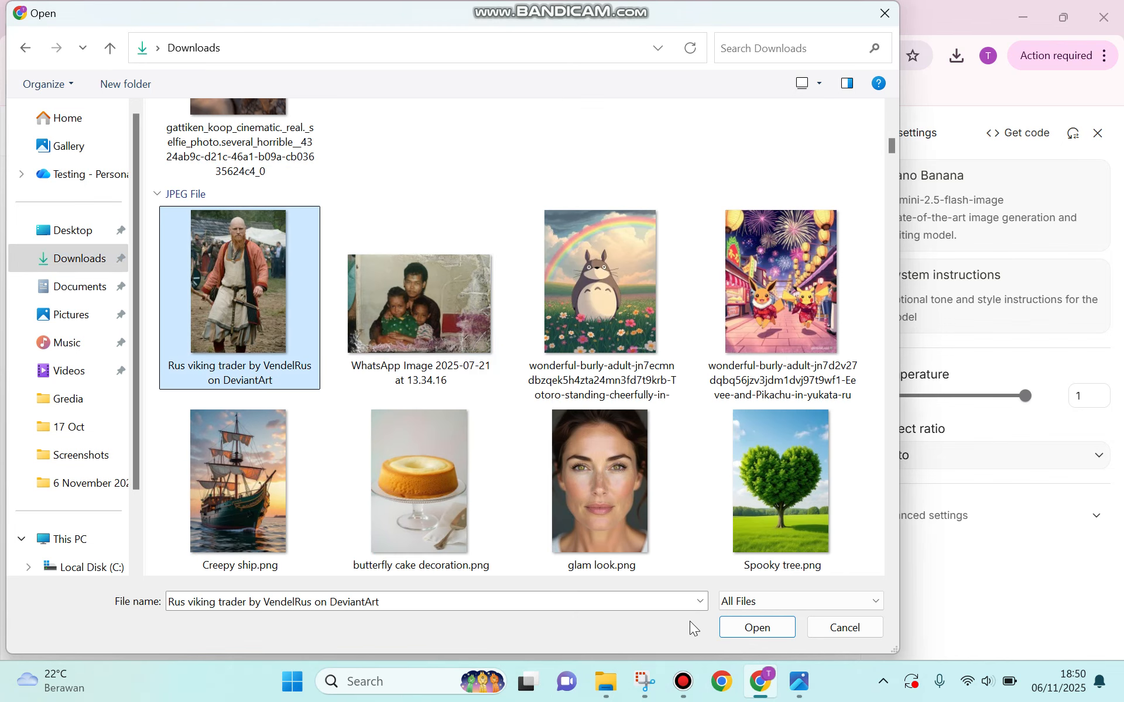
{"action": "left_click", "coordinate": [745, 625]}
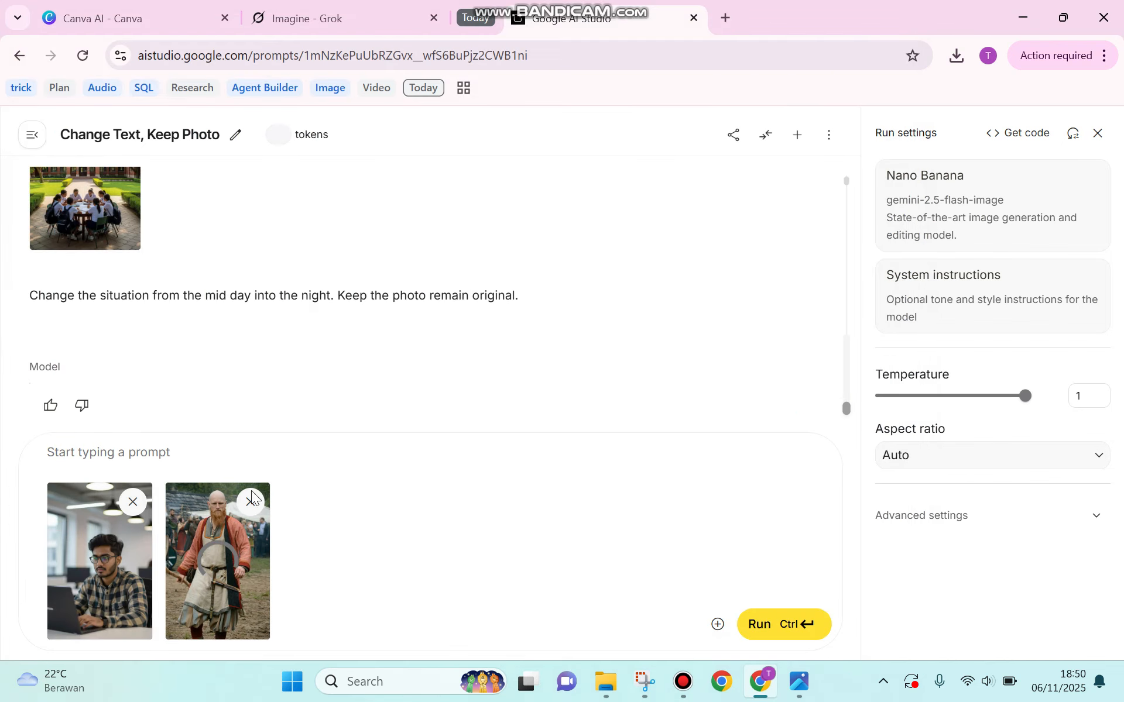
- Begin the prompt with "Change the outfit of the working man in the office into the Viking Outfit style."
{"action": "left_click", "coordinate": [208, 450]}
{"action": "type", "text": "Ch"}
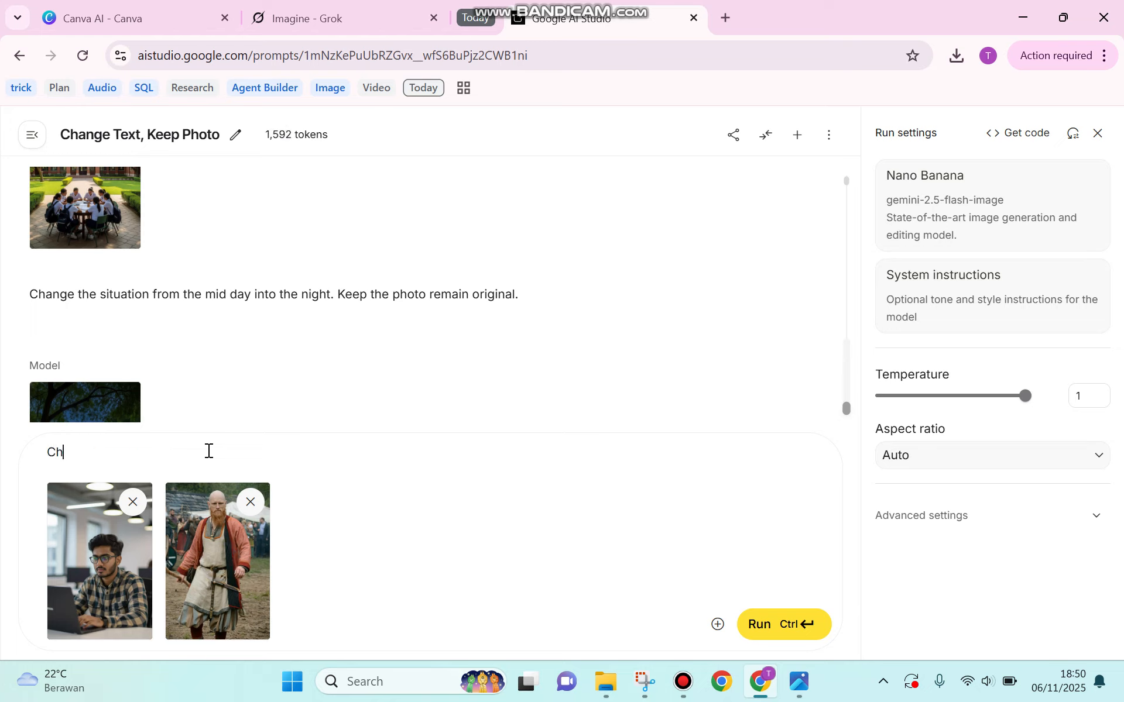
{"action": "type", "text": "ange the outfit of the w"}
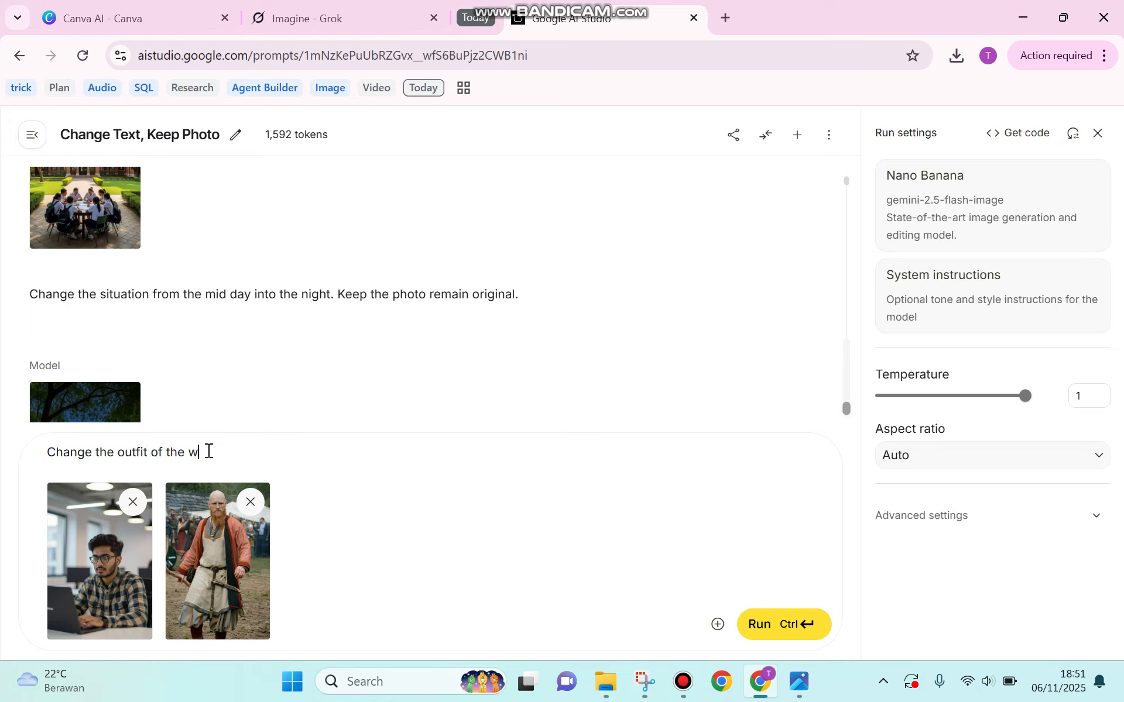
{"action": "type", "text": "orking man in the office into the"}
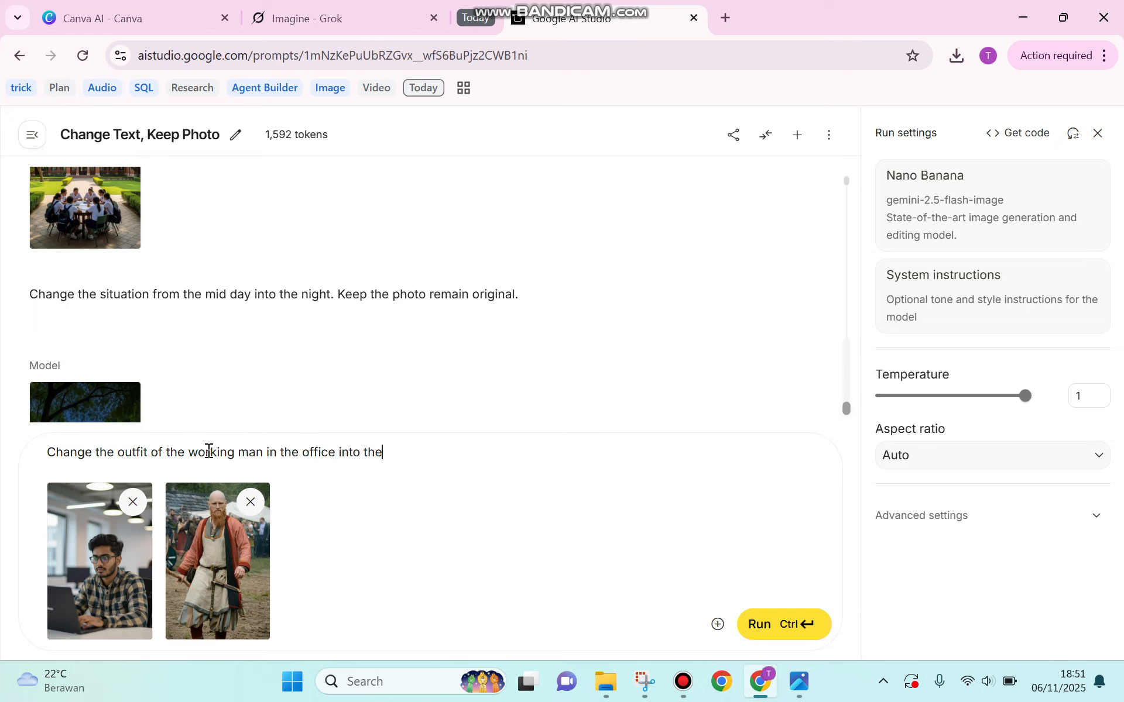
{"action": "type", "text": " Viking Outfit style. The"}
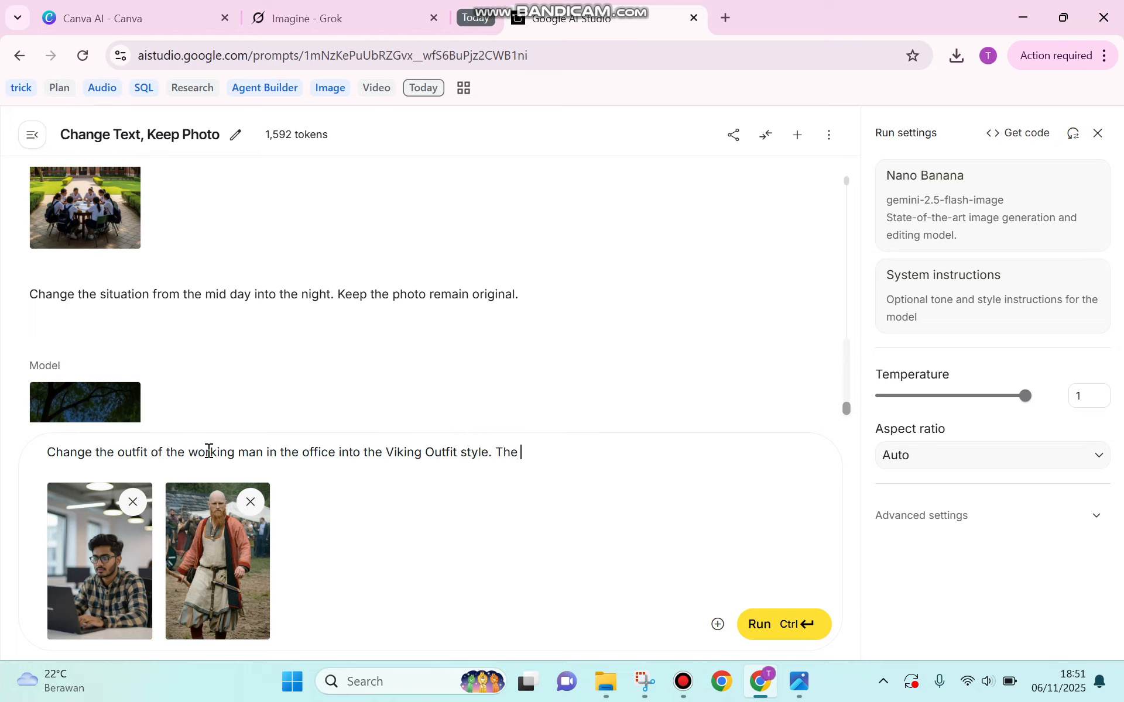
- Continue the prompt with the sentence "The Viking outfit is following the photo reference."
{"action": "type", "text": " Viking"}
{"action": "type", "text": "followin"}
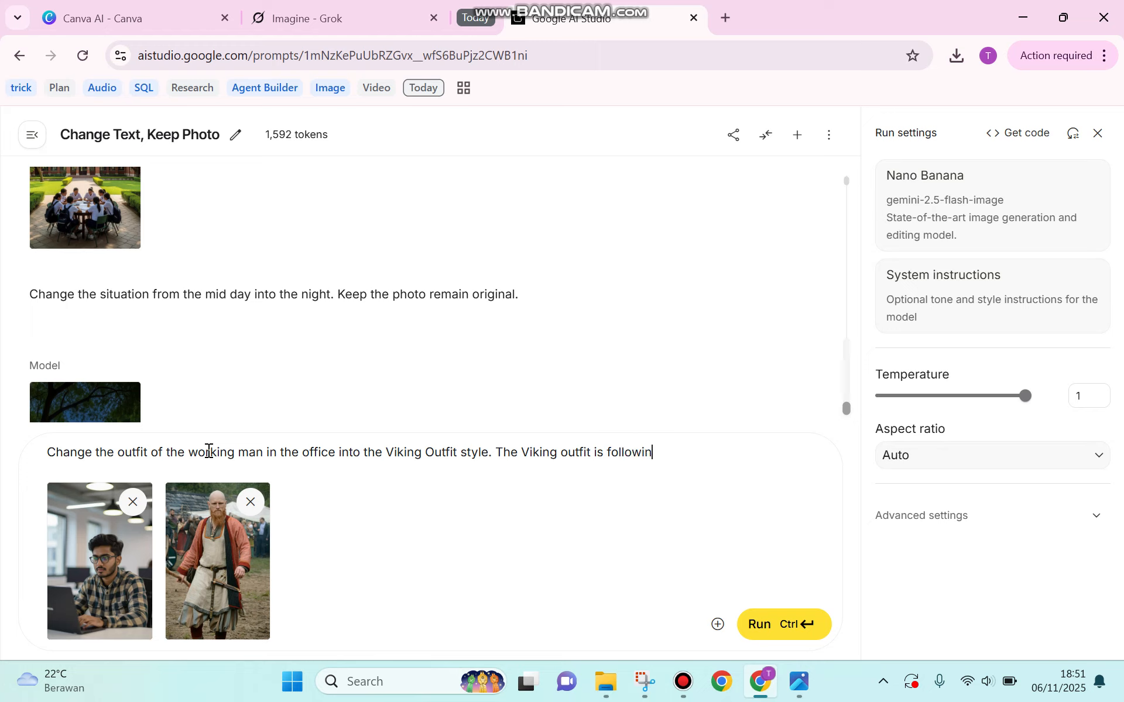
{"action": "type", "text": "g the phot"}
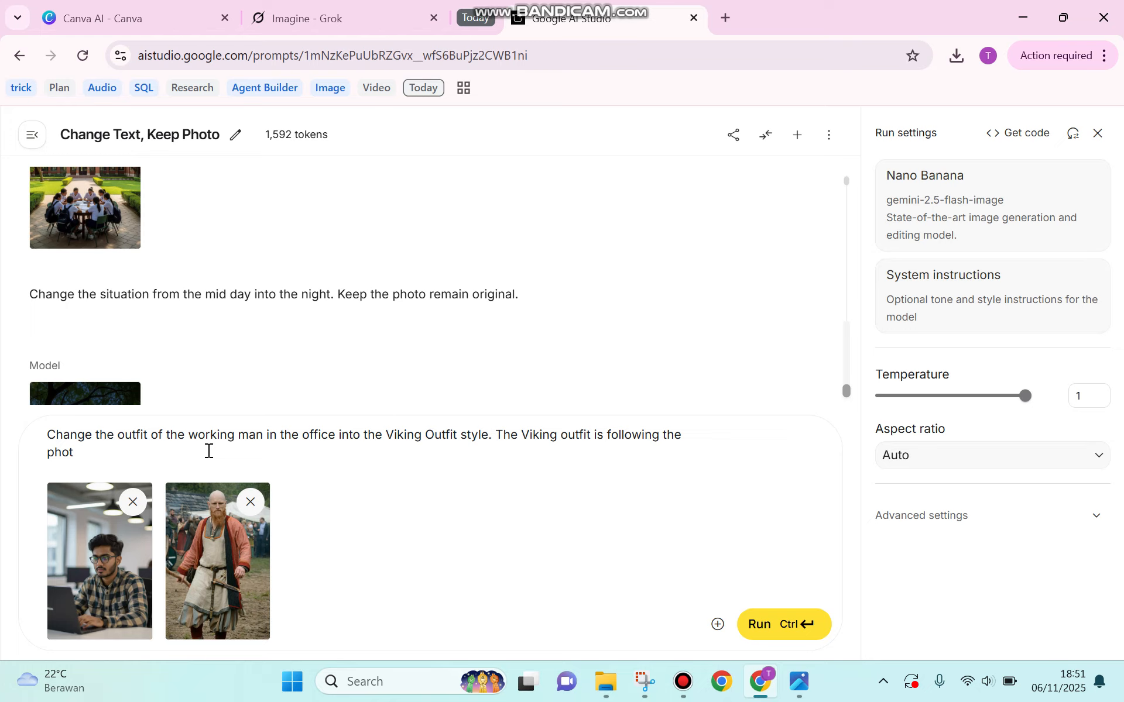
{"action": "type", "text": "o refre"}
{"action": "type", "text": "nce."}
{"action": "key", "text": "BackSpace"}
{"action": "key", "text": "Left"}
{"action": "key", "text": "Left"}
{"action": "type", "text": "e. Keep main"}
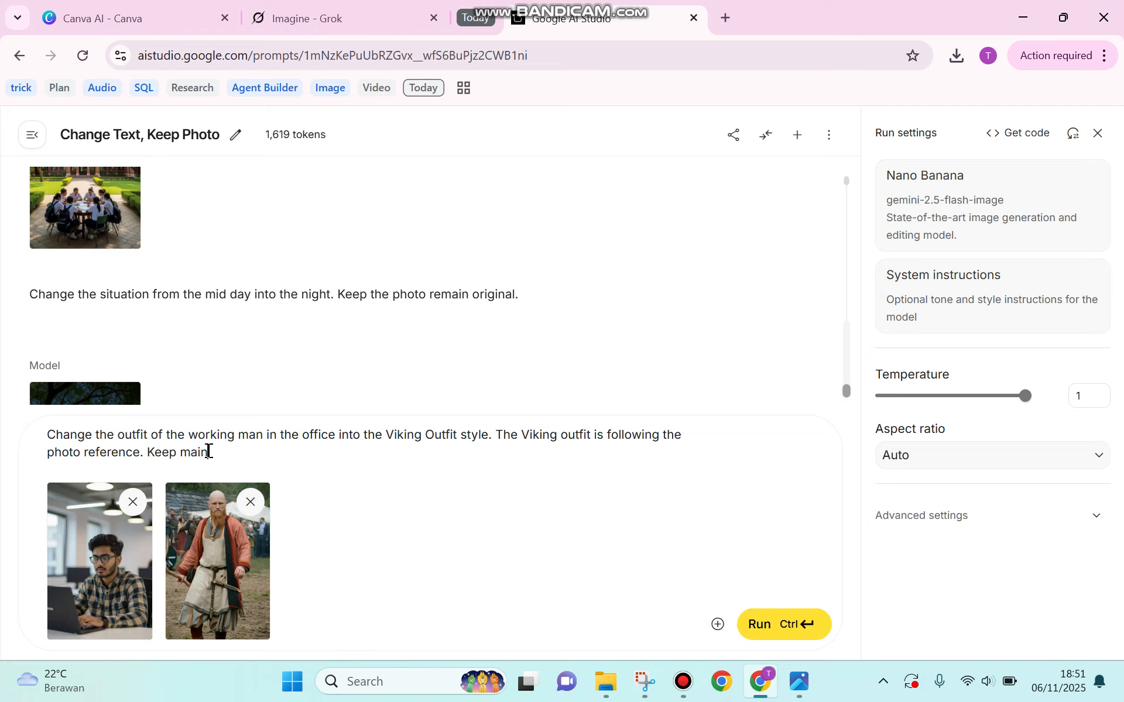
- Finish the prompt with "Keep maintaining the same position of the working man." and run it
{"action": "type", "text": "taing the"}
{"action": "left_click", "coordinate": [225, 453]}
{"action": "type", "text": "ni"}
{"action": "left_click", "coordinate": [343, 454]}
{"action": "type", "text": "same pos"}
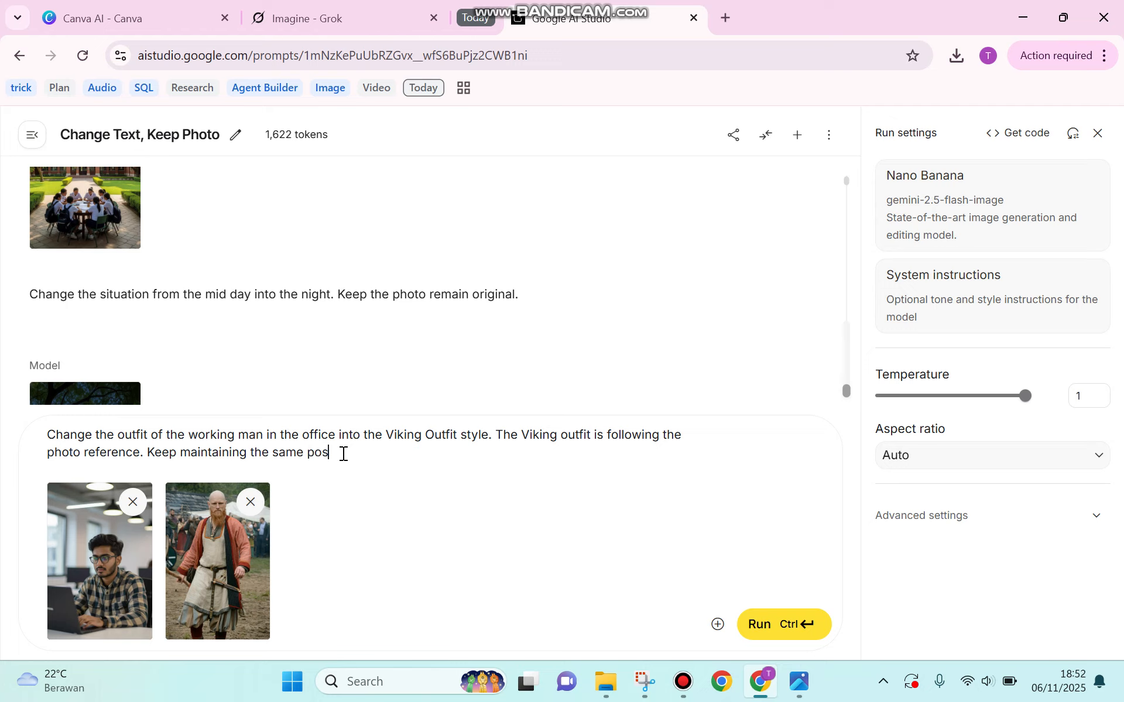
{"action": "type", "text": "ition of the w"}
{"action": "type", "text": "rt"}
{"action": "type", "text": "rking man."}
{"action": "left_click", "coordinate": [784, 624]}
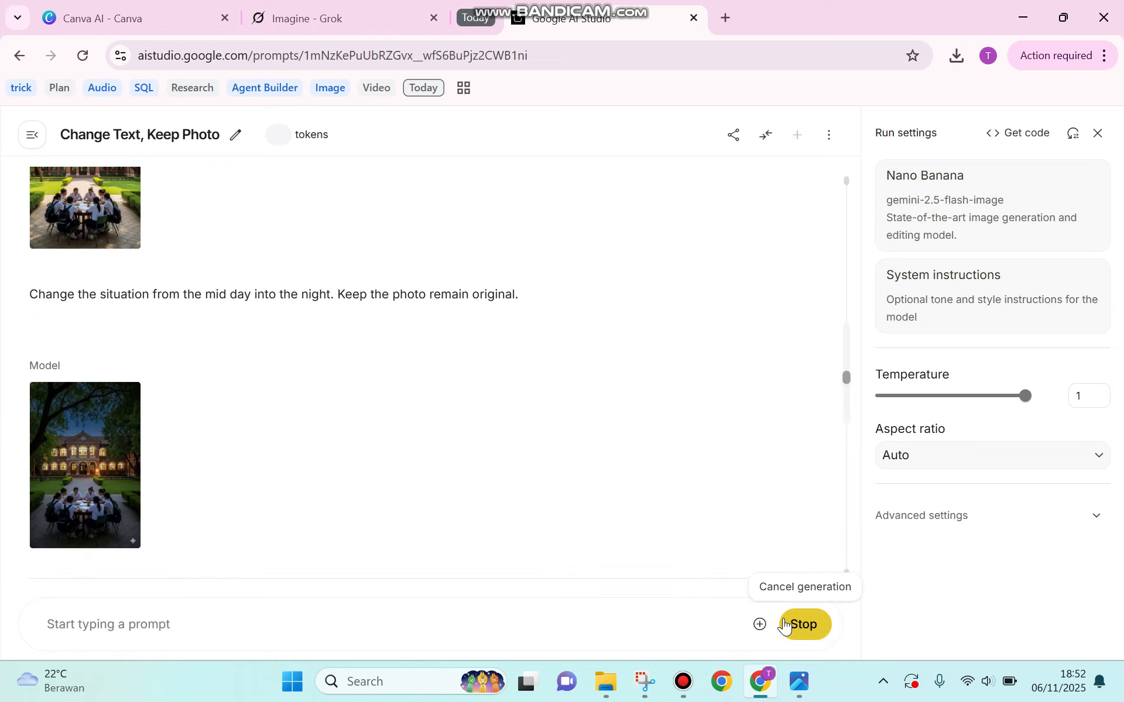
- Review the submitted office and Viking photos with their prompt, and examine the generated outfit image enlarged
{"action": "scroll", "coordinate": [479, 448], "scroll_direction": "down", "scroll_amount": 3}
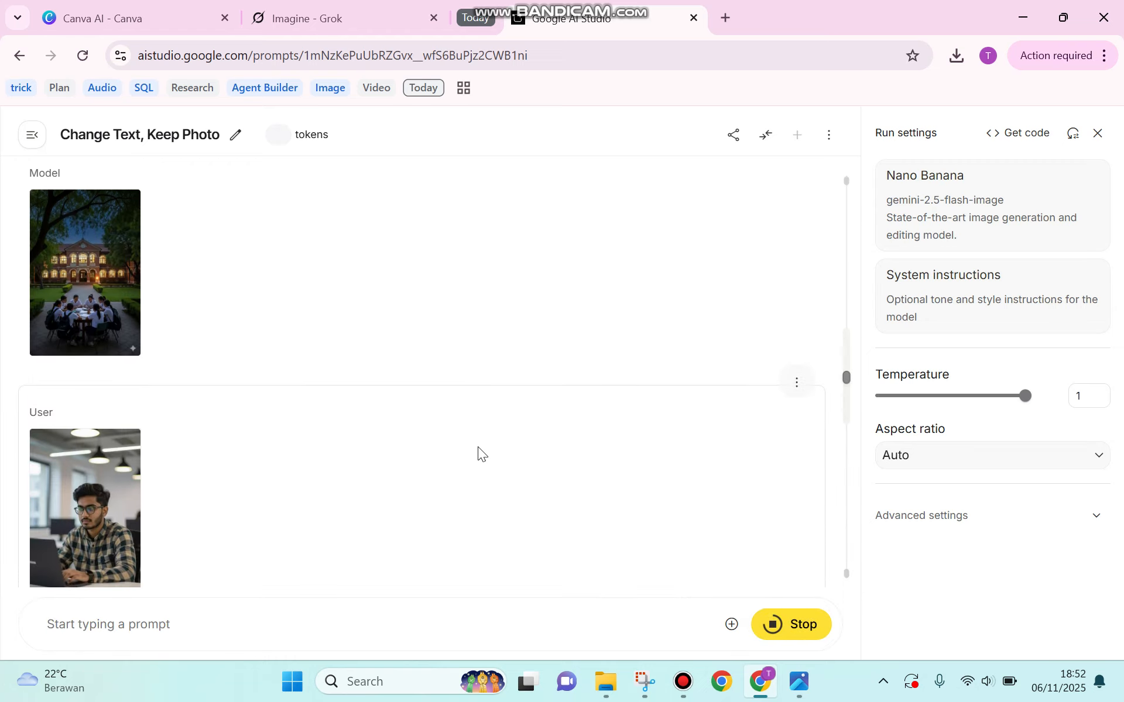
{"action": "scroll", "coordinate": [478, 447], "scroll_direction": "down", "scroll_amount": 3}
{"action": "mouse_move", "coordinate": [97, 308]}
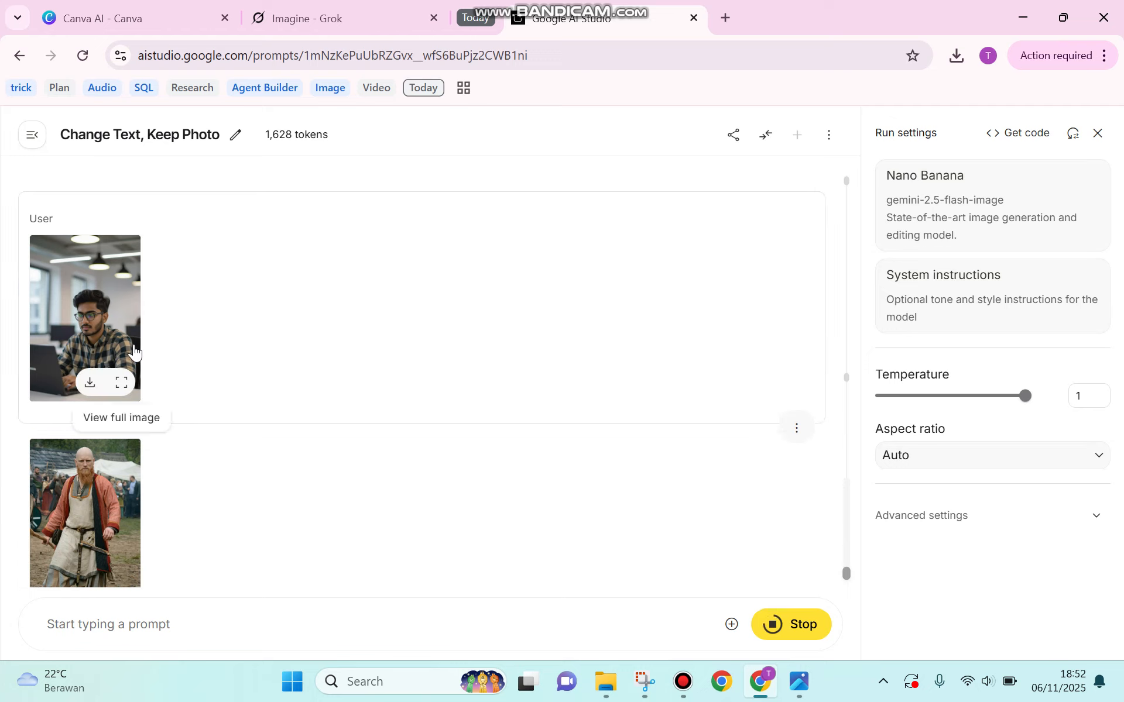
{"action": "scroll", "coordinate": [241, 398], "scroll_direction": "down", "scroll_amount": 4}
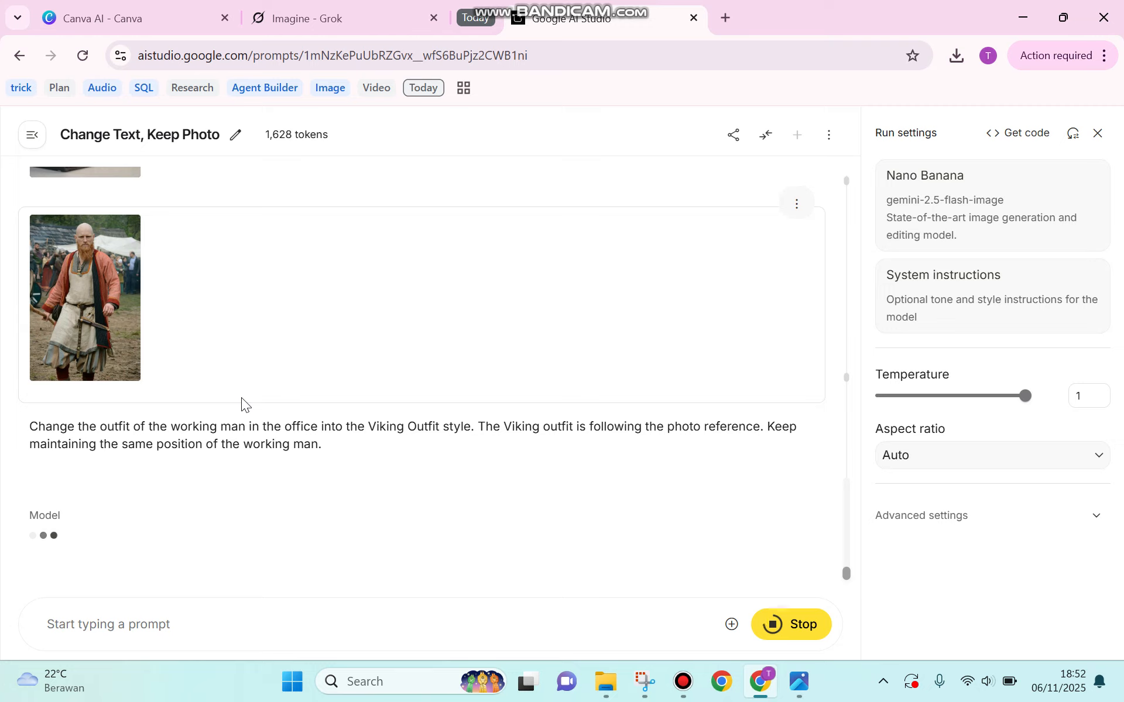
{"action": "scroll", "coordinate": [241, 398], "scroll_direction": "up", "scroll_amount": 2}
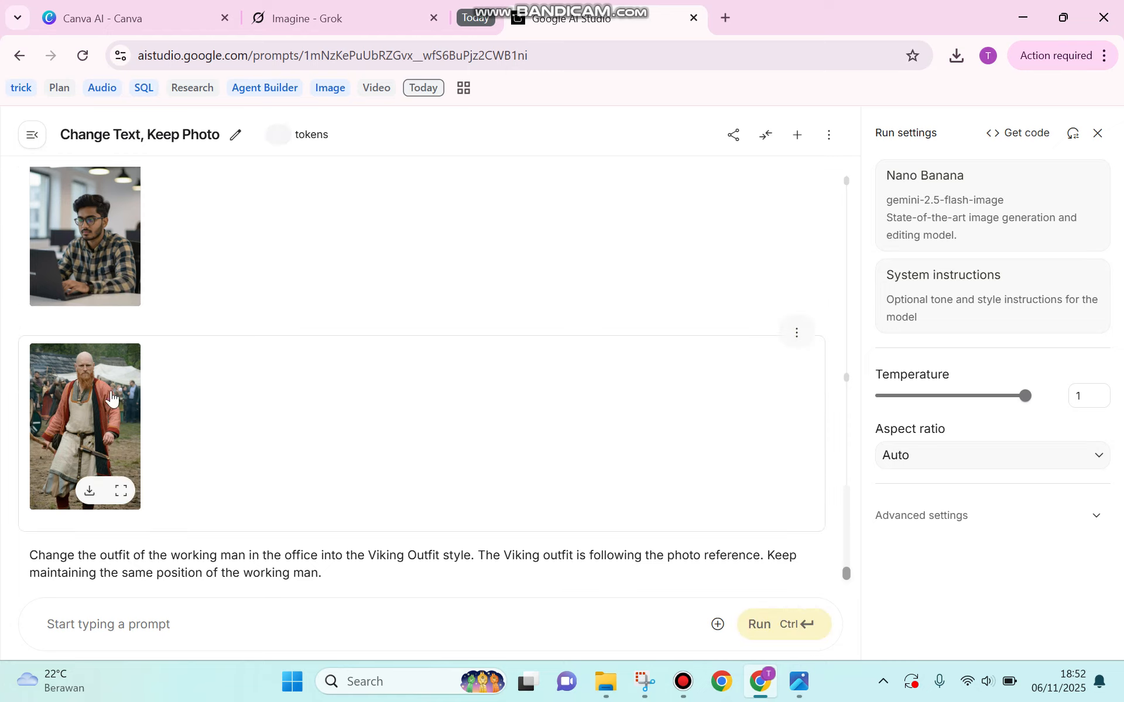
{"action": "scroll", "coordinate": [302, 325], "scroll_direction": "down", "scroll_amount": 5}
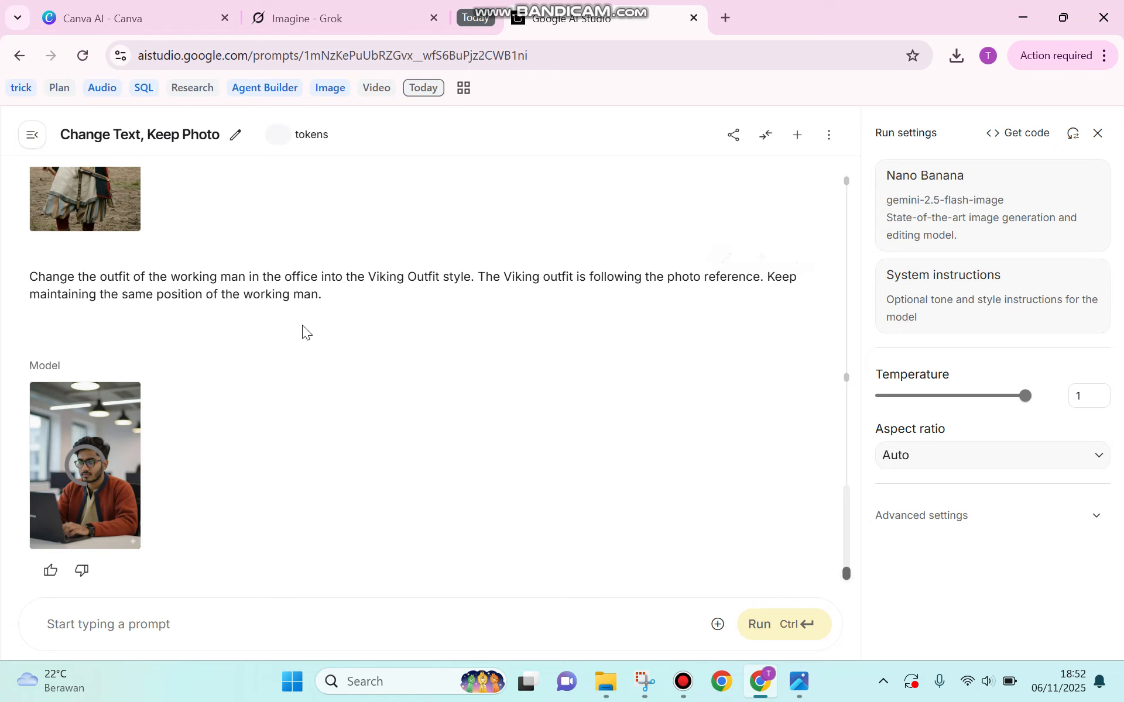
{"action": "scroll", "coordinate": [302, 326], "scroll_direction": "up", "scroll_amount": 2}
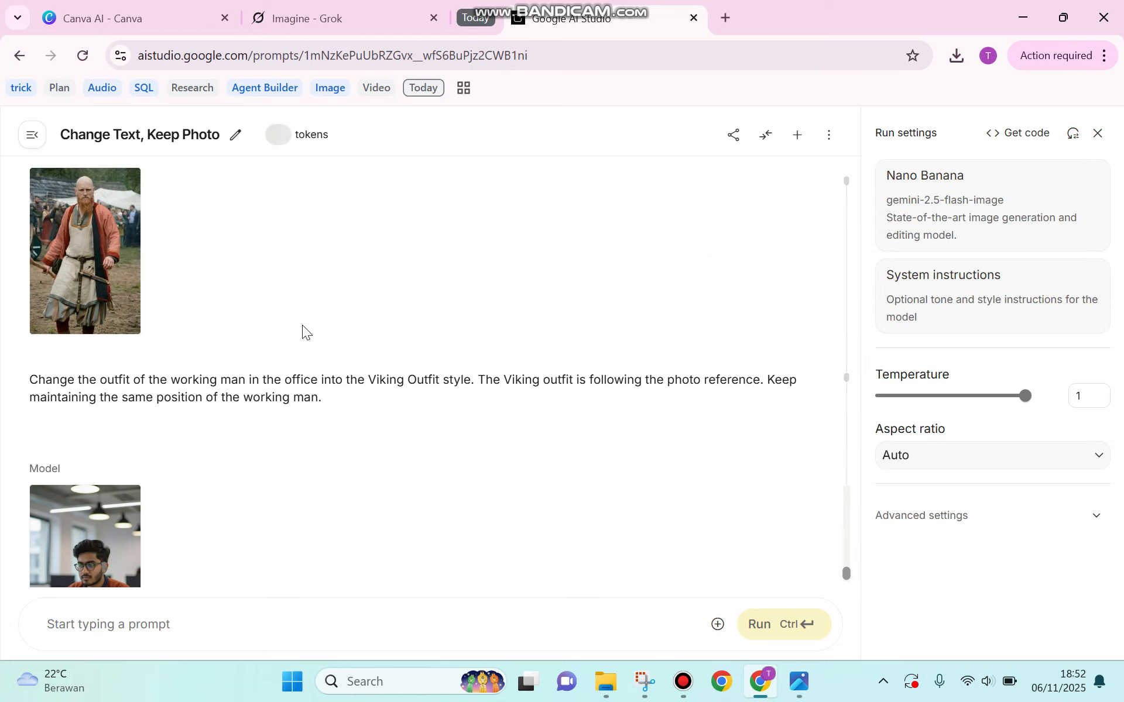
{"action": "scroll", "coordinate": [209, 368], "scroll_direction": "down", "scroll_amount": 2}
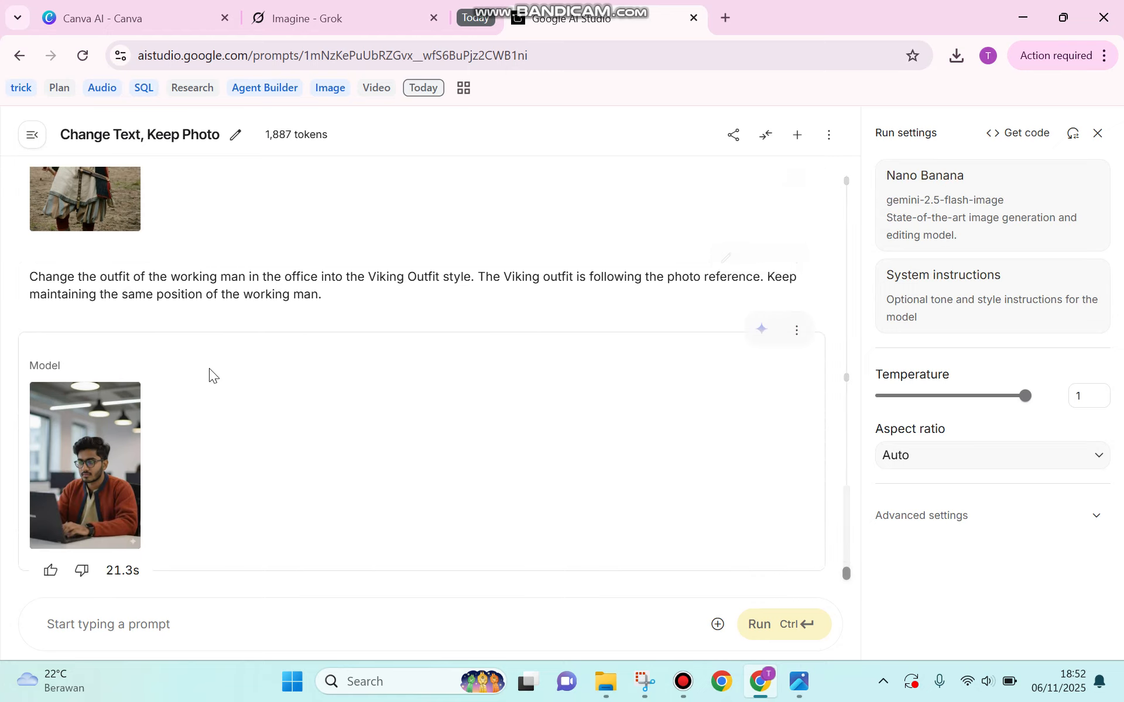
{"action": "left_click", "coordinate": [114, 482]}
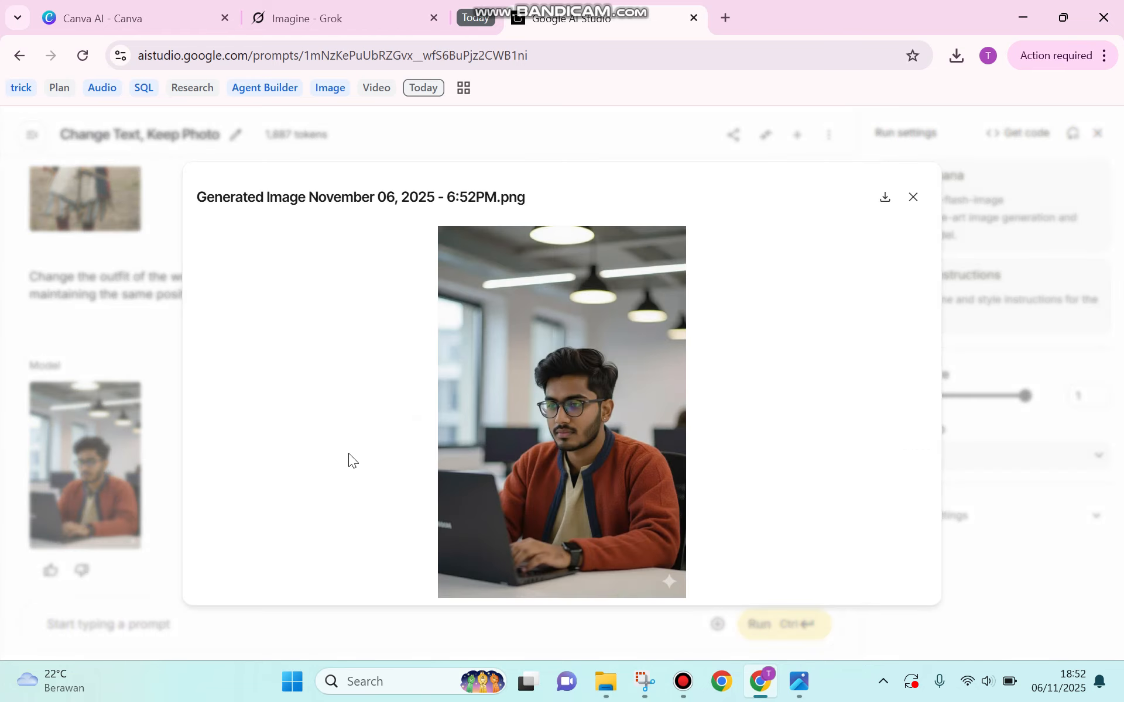
{"action": "left_click", "coordinate": [914, 197]}
- Rerun the model response to the Viking outfit prompt to generate a new version of the image
{"action": "scroll", "coordinate": [567, 282], "scroll_direction": "up", "scroll_amount": 1}
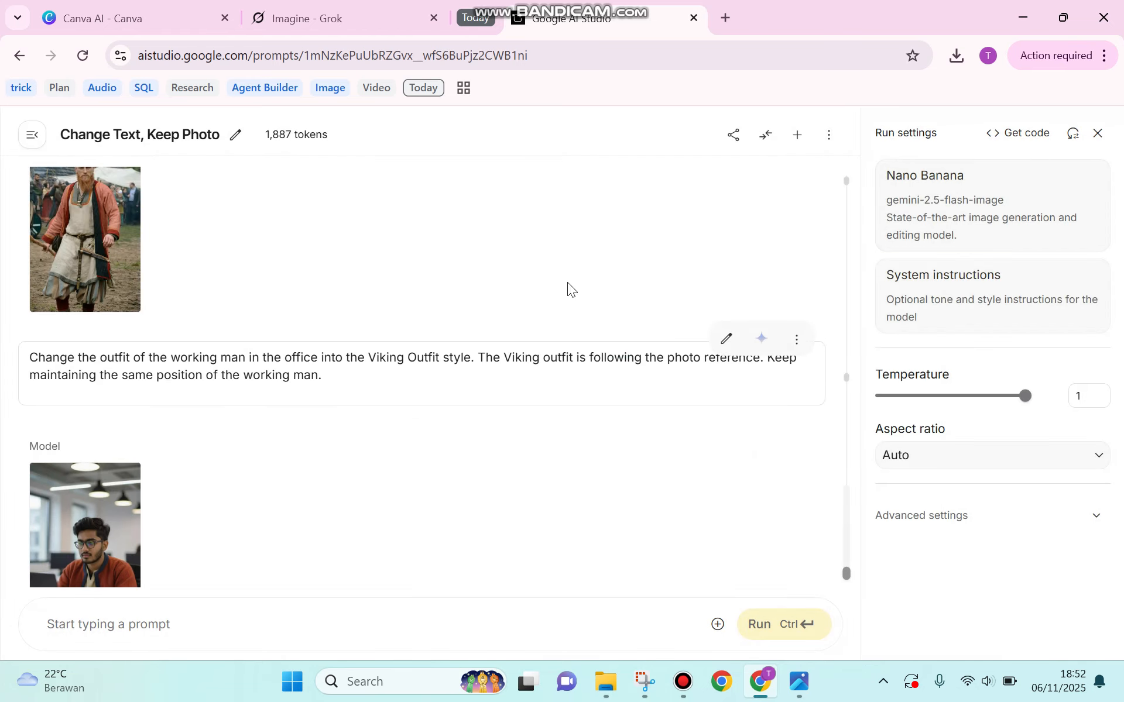
{"action": "scroll", "coordinate": [340, 286], "scroll_direction": "up", "scroll_amount": 1}
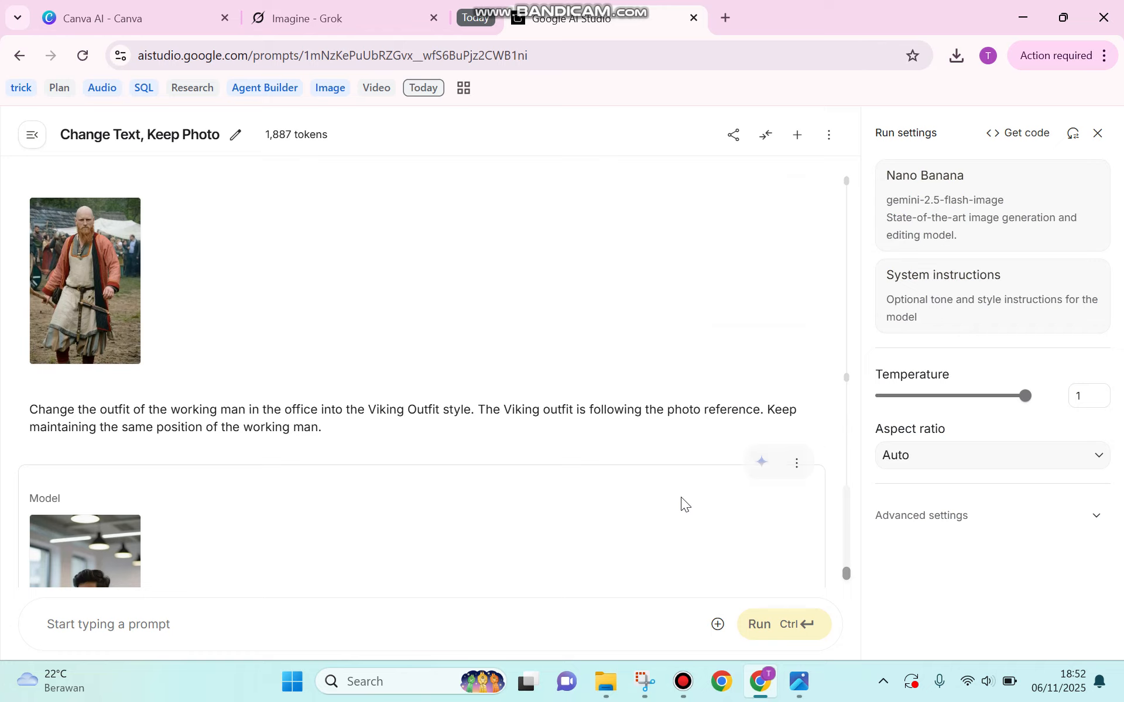
{"action": "scroll", "coordinate": [681, 497], "scroll_direction": "down", "scroll_amount": 1}
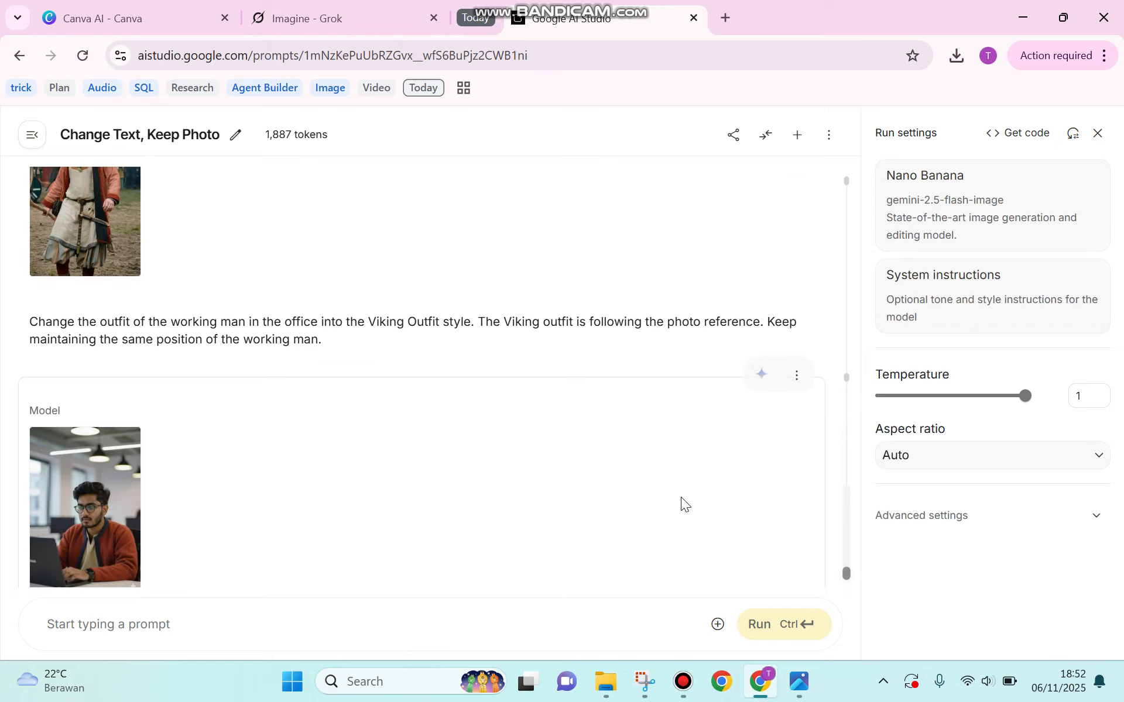
{"action": "left_click", "coordinate": [766, 380]}
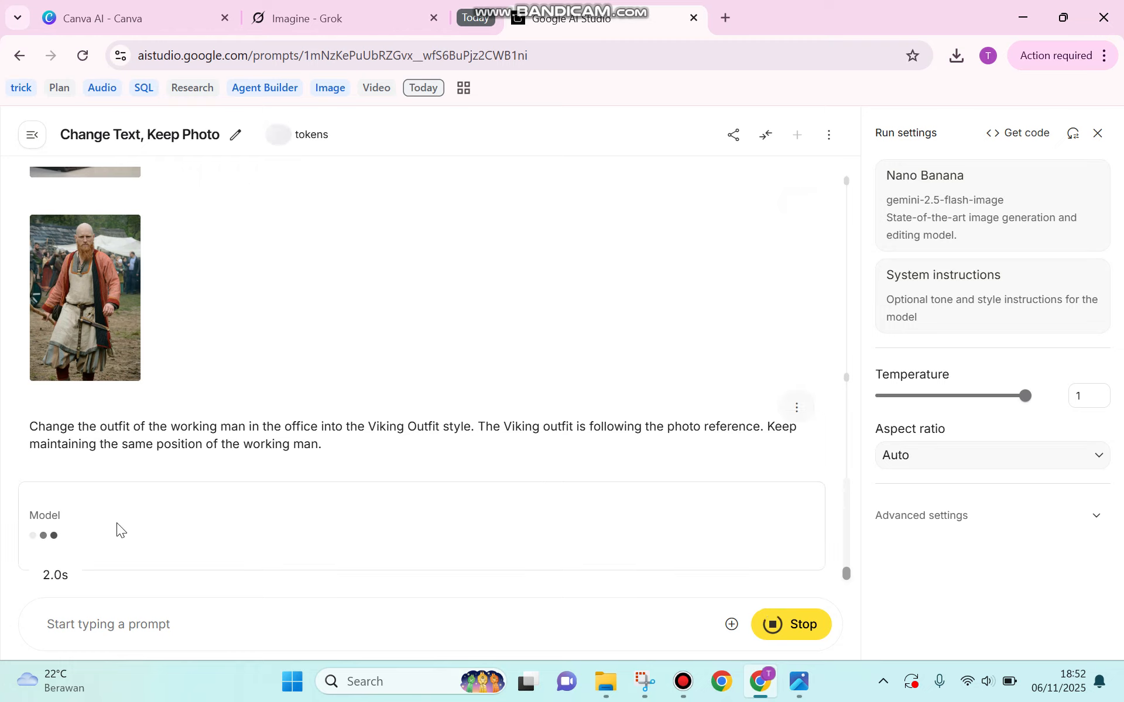